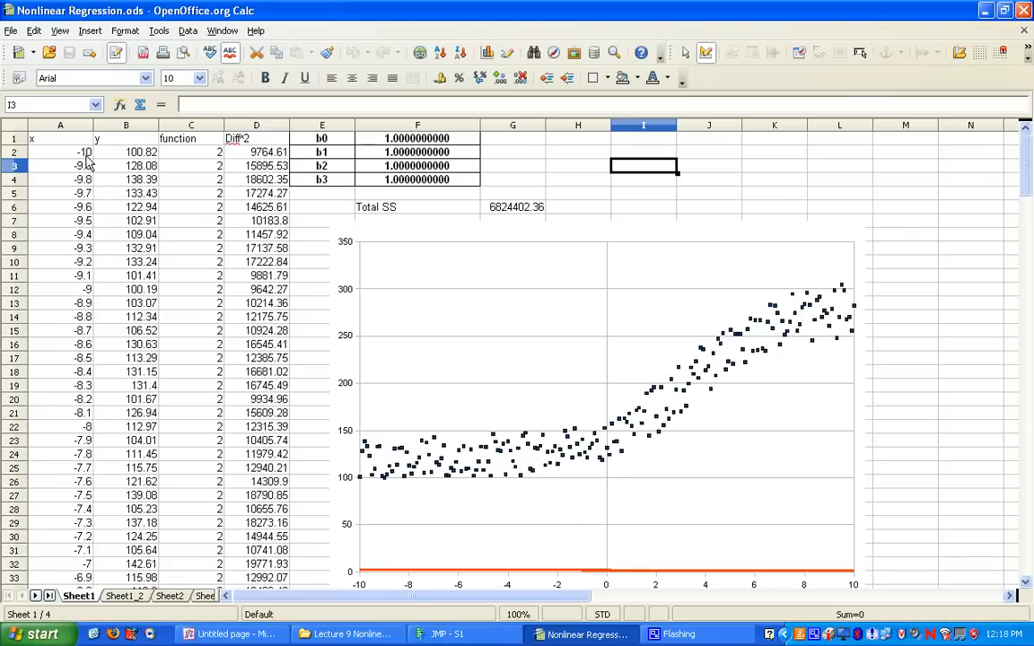
Step: Look through the x and y data on Sheet1 down to its last row and return to the first row
left_click_drag(1027, 169, 1030, 525)
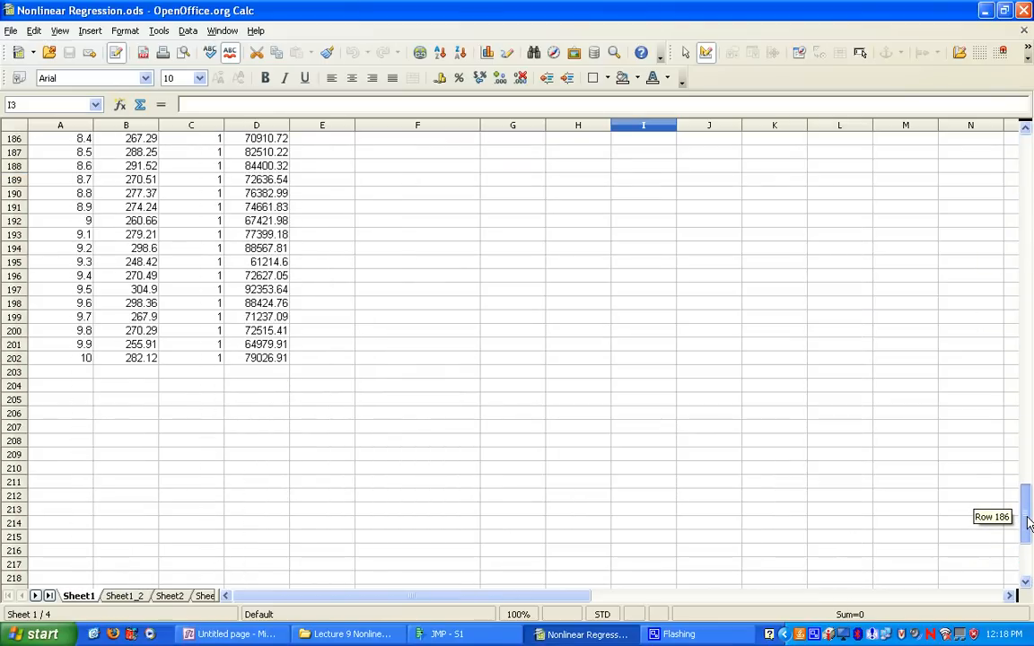
left_click_drag(1029, 525, 1018, 167)
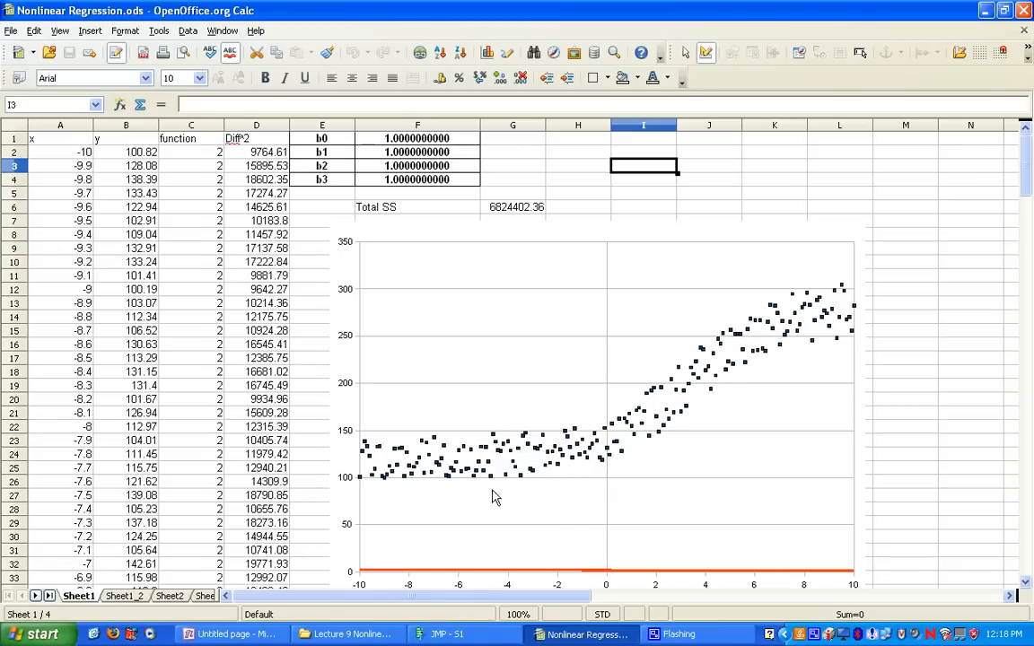
Step: Switch to JMP and launch a Nonlinear model on table S1 with Y as response and Predict as predictor formula
left_click(466, 639)
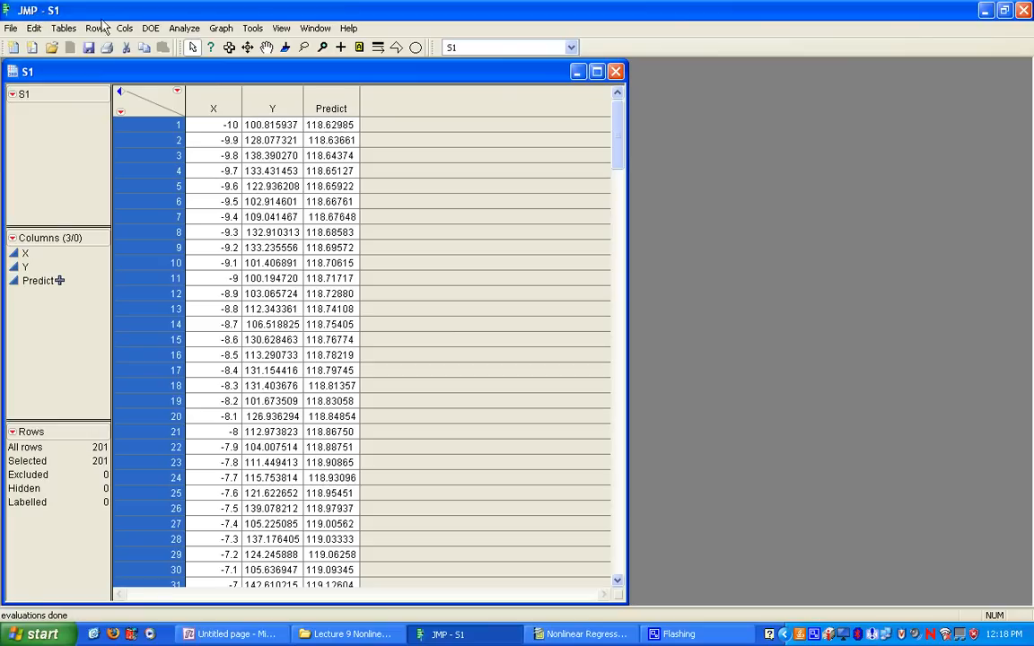
left_click(184, 28)
mouse_move(232, 121)
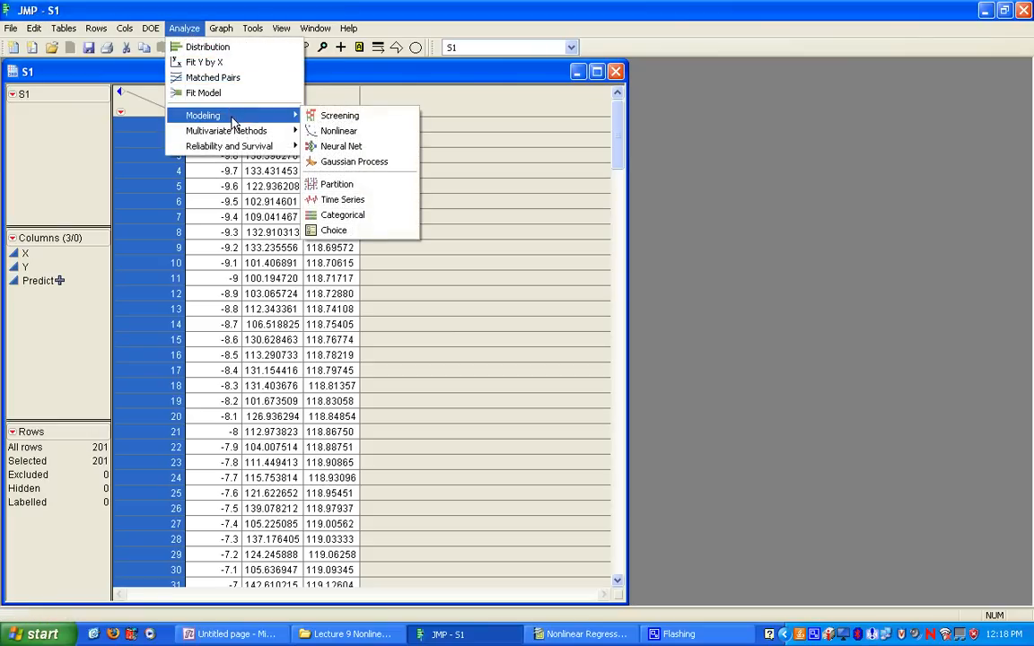
left_click(327, 131)
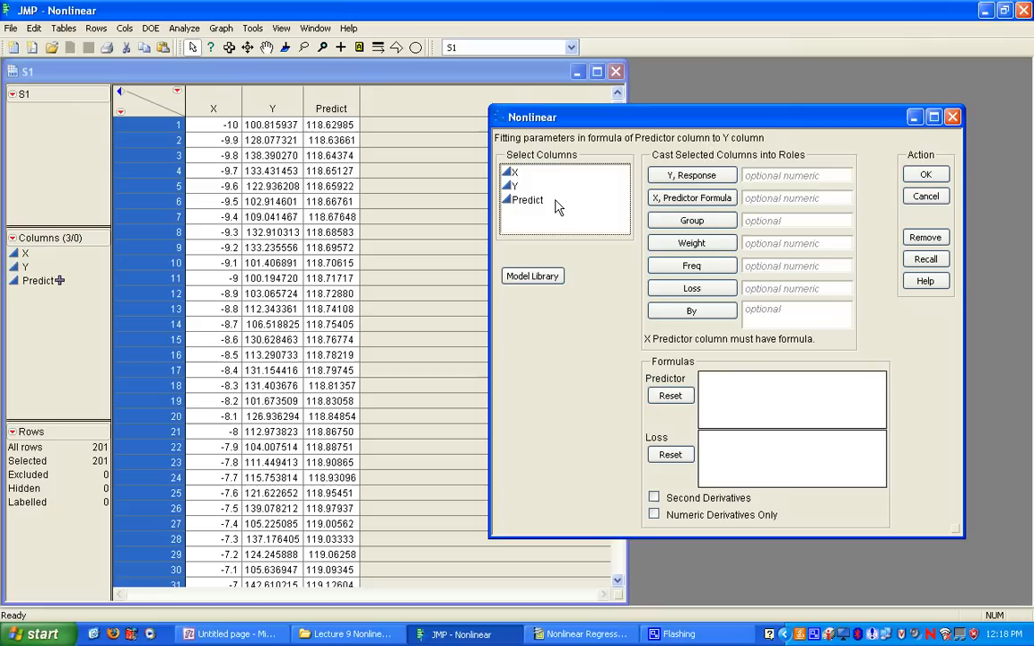
left_click(556, 201)
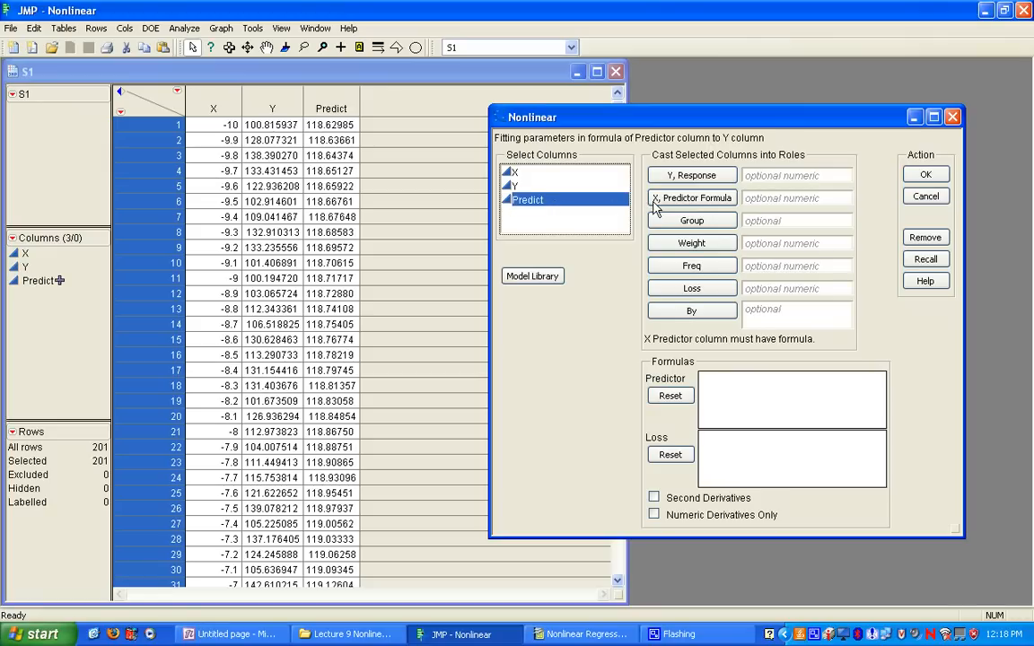
left_click(715, 199)
left_click(525, 186)
left_click(691, 176)
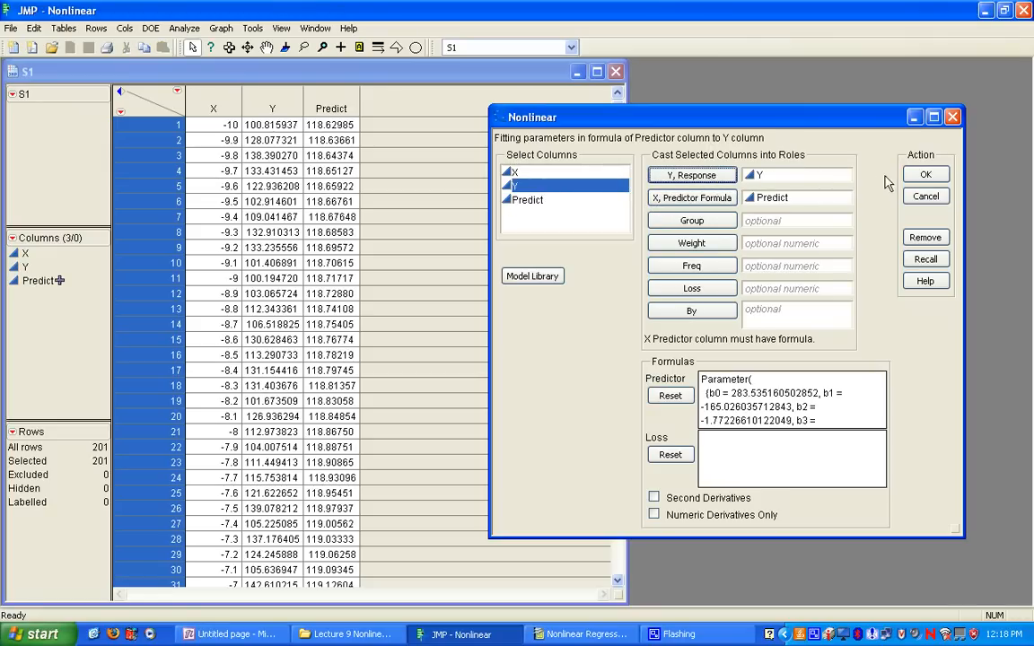
left_click(925, 174)
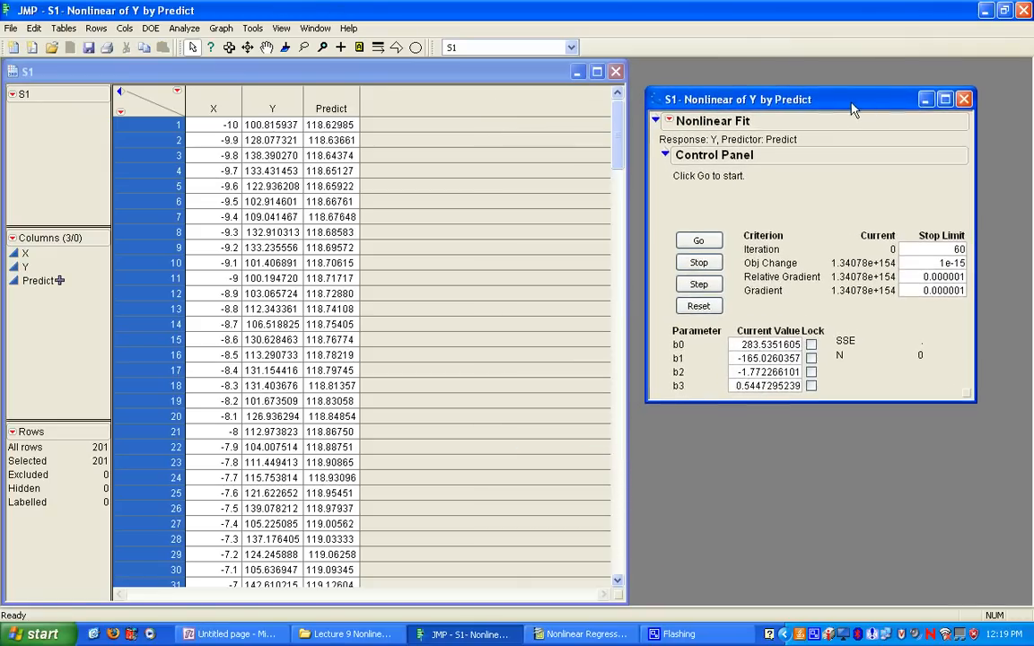
Step: Examine the formula behind the Predict column in the S1 table and close it
right_click(330, 109)
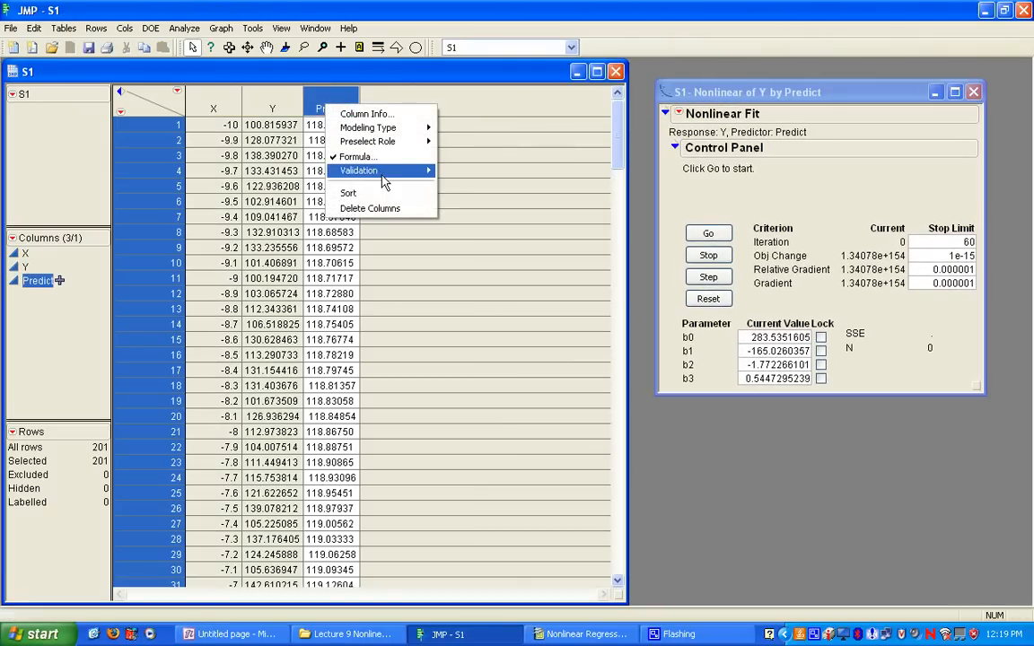
left_click(377, 155)
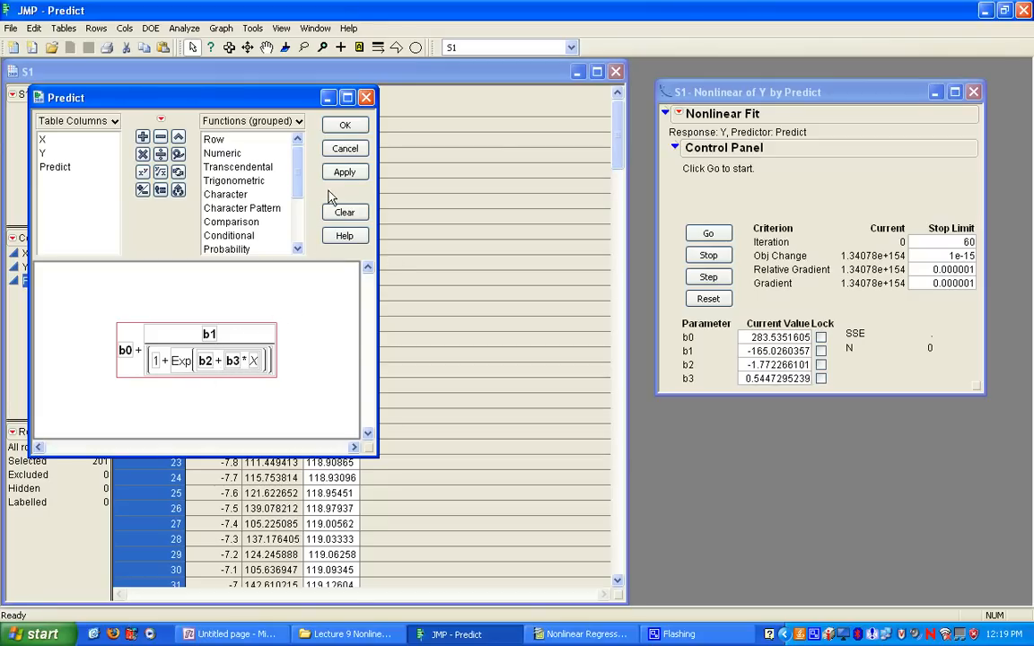
left_click(345, 126)
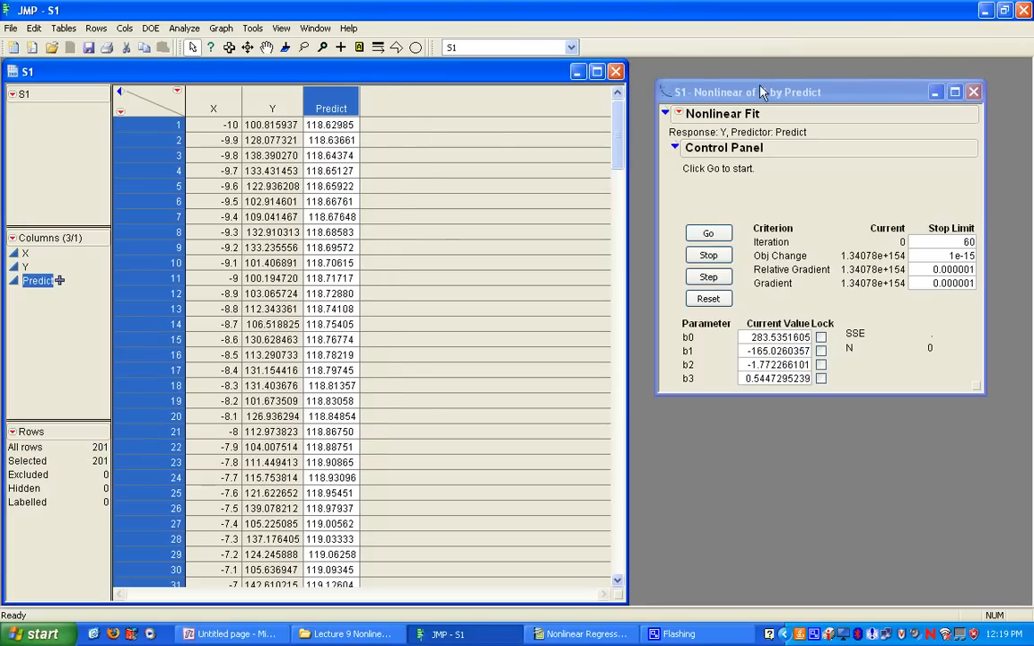
Step: In an enlarged Nonlinear Fit window, set the starting values of b0, b1, b2 and b3 to 1 and run the fit
left_click_drag(693, 86, 667, 66)
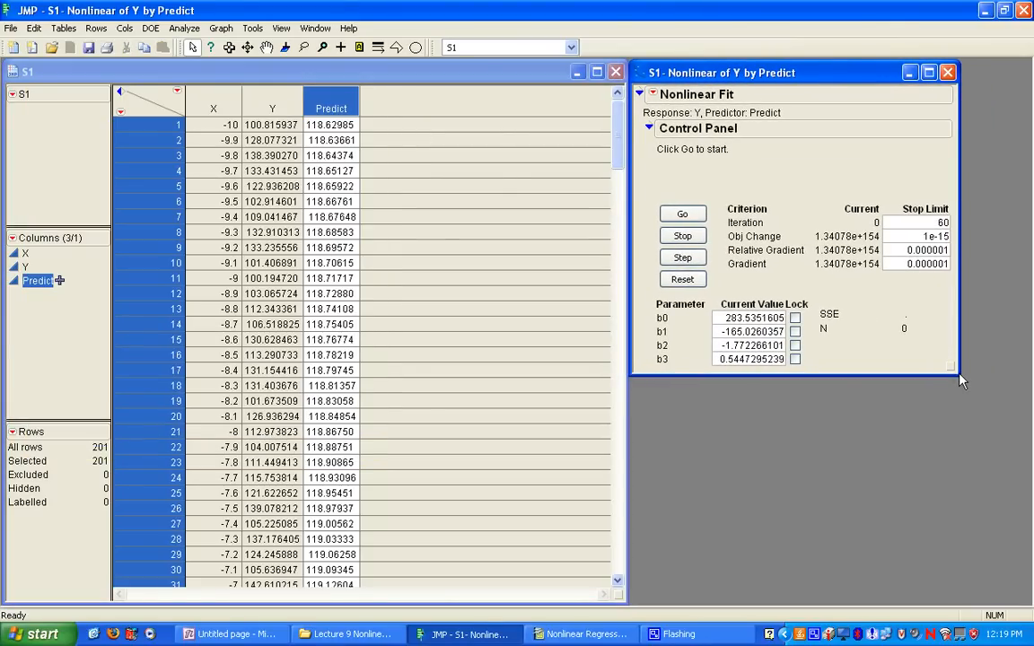
left_click_drag(961, 382, 1015, 587)
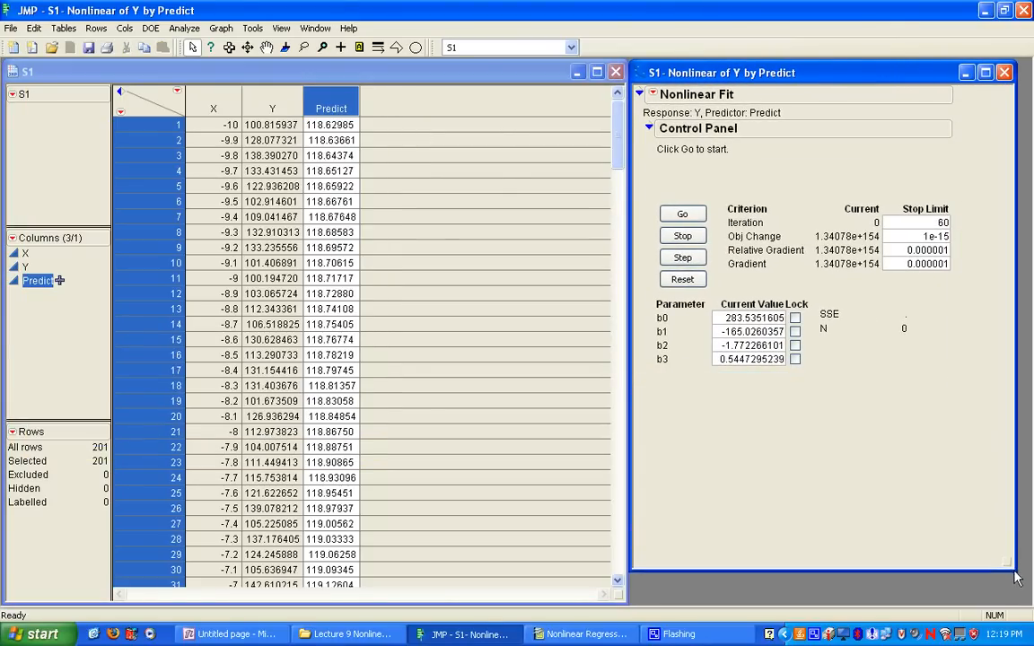
double_click(732, 319)
type("1")
key("Tab")
type("1")
key("Tab")
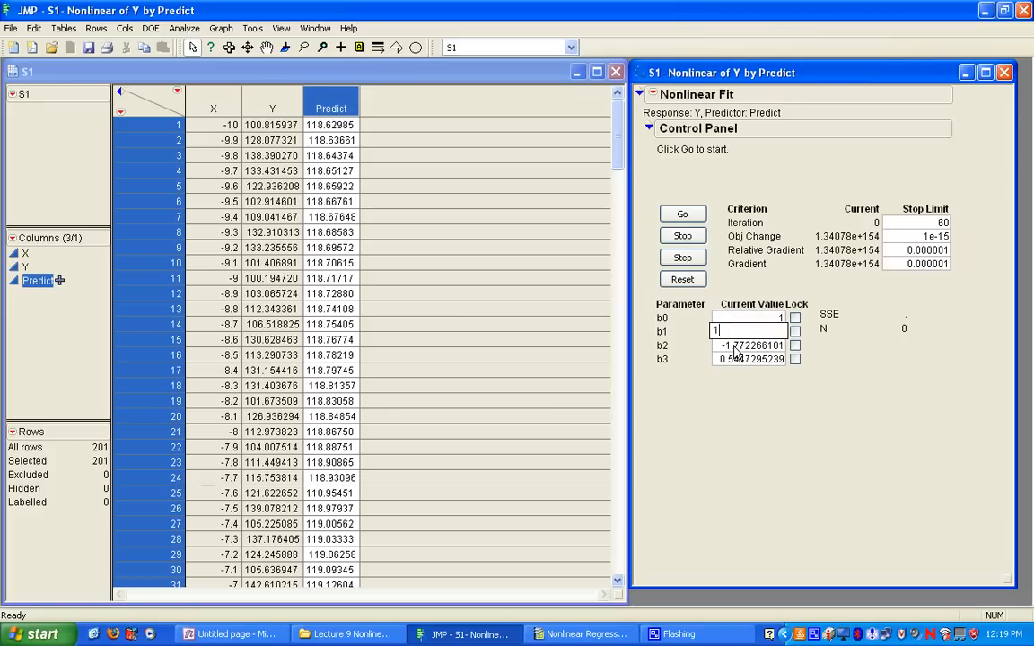
type("1")
key("Tab")
type("1")
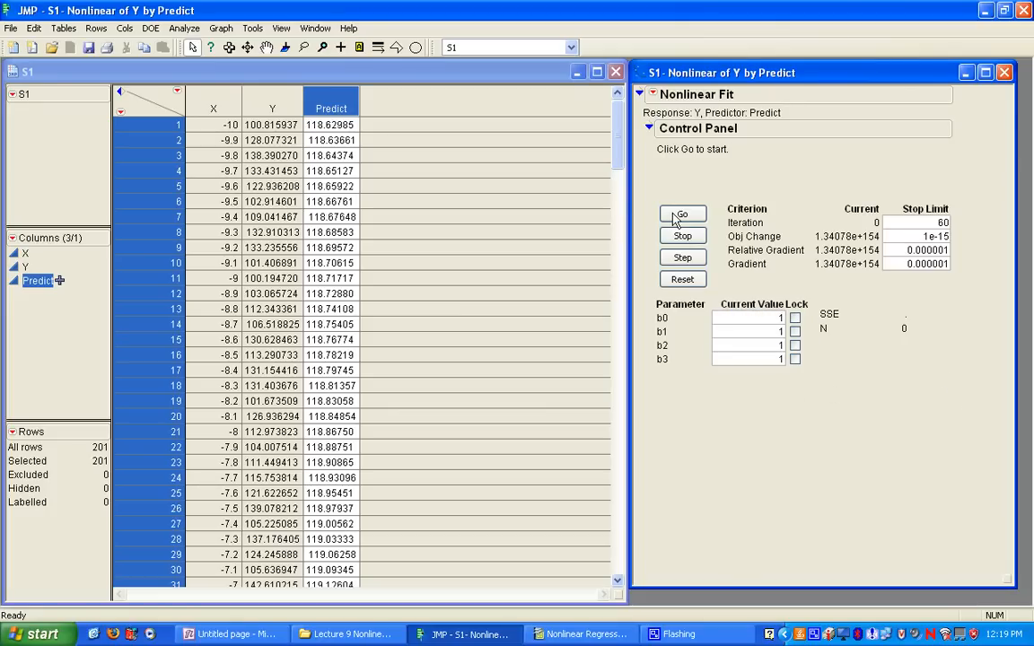
left_click(682, 214)
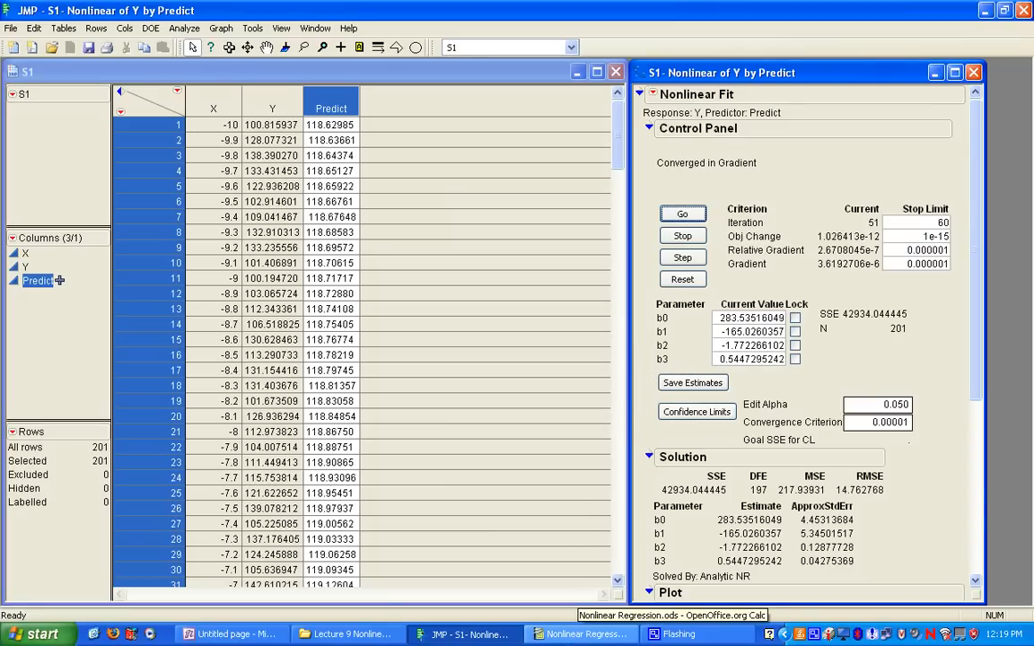
Step: Switch to the Nonlinear Regression.ods spreadsheet in Calc and examine the function formula in C2 and the parameter cells it references
left_click(582, 633)
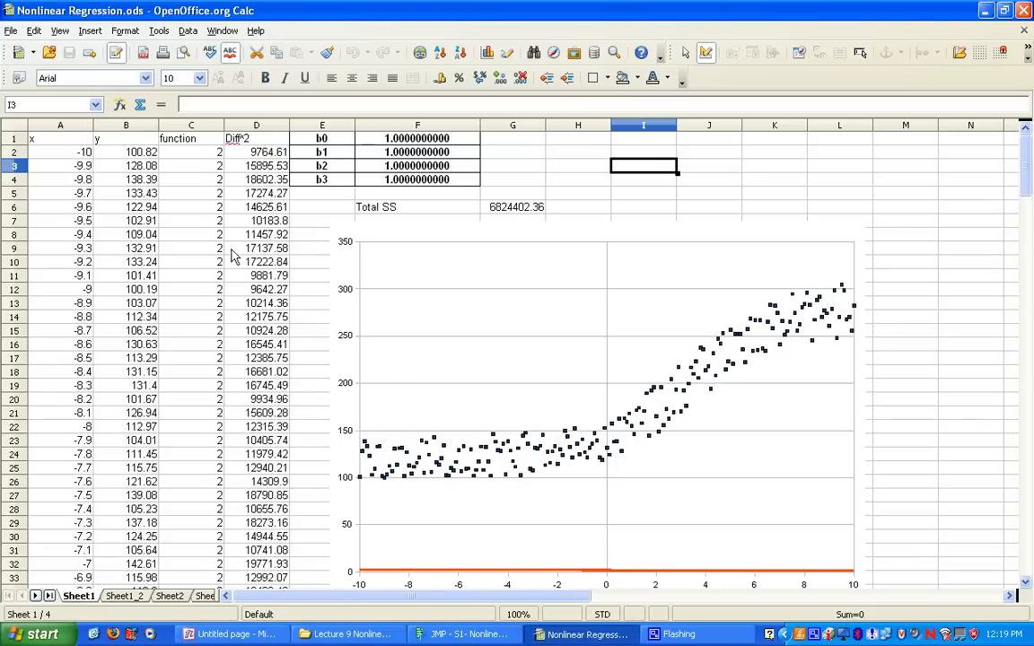
left_click_drag(57, 135, 106, 179)
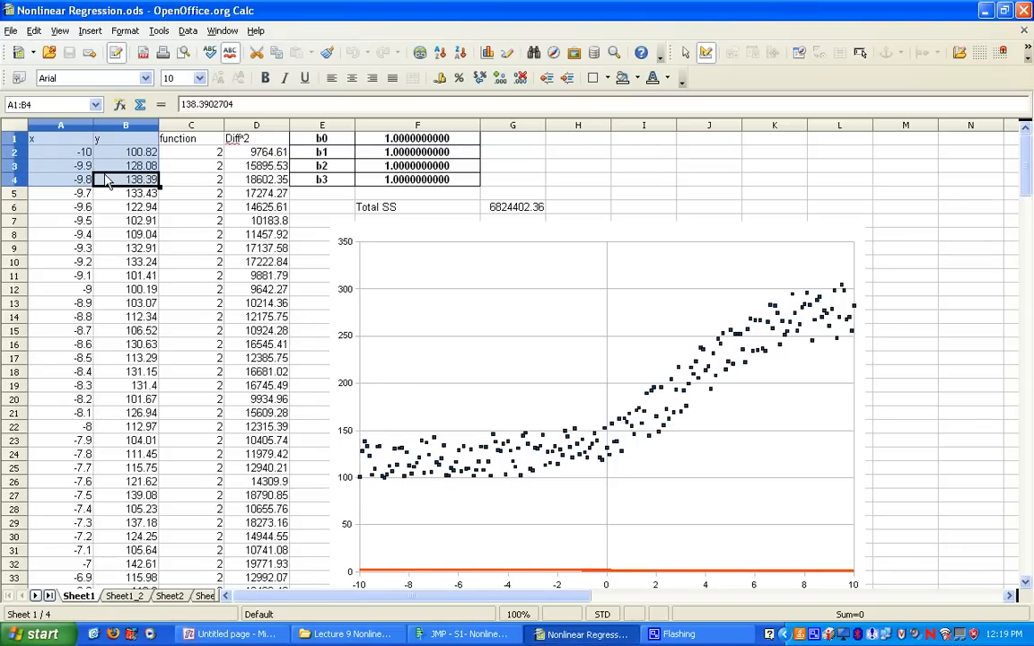
left_click(201, 155)
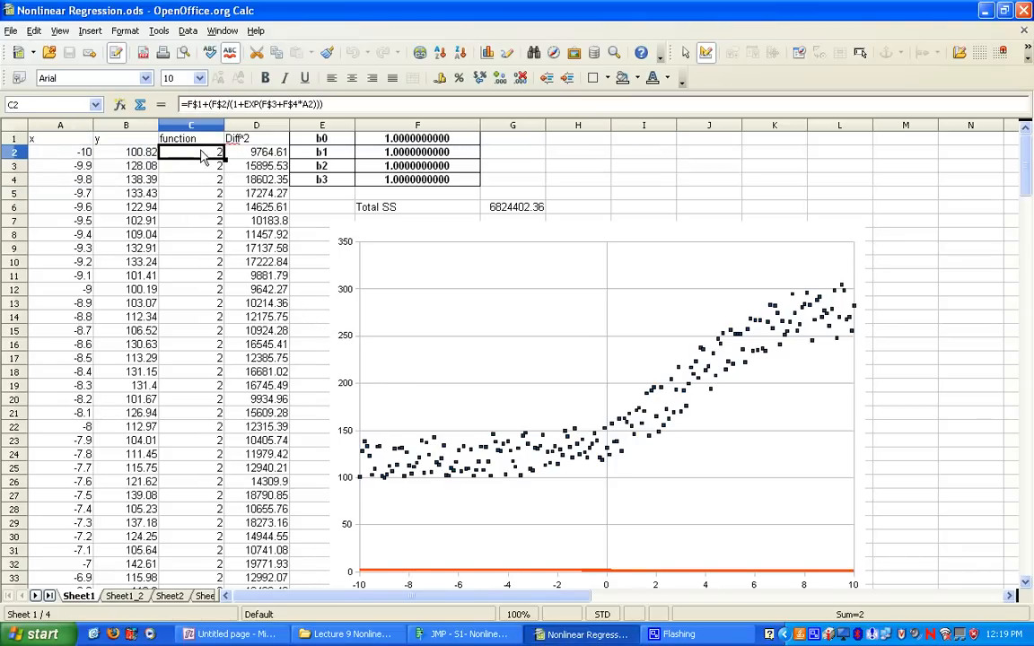
double_click(203, 158)
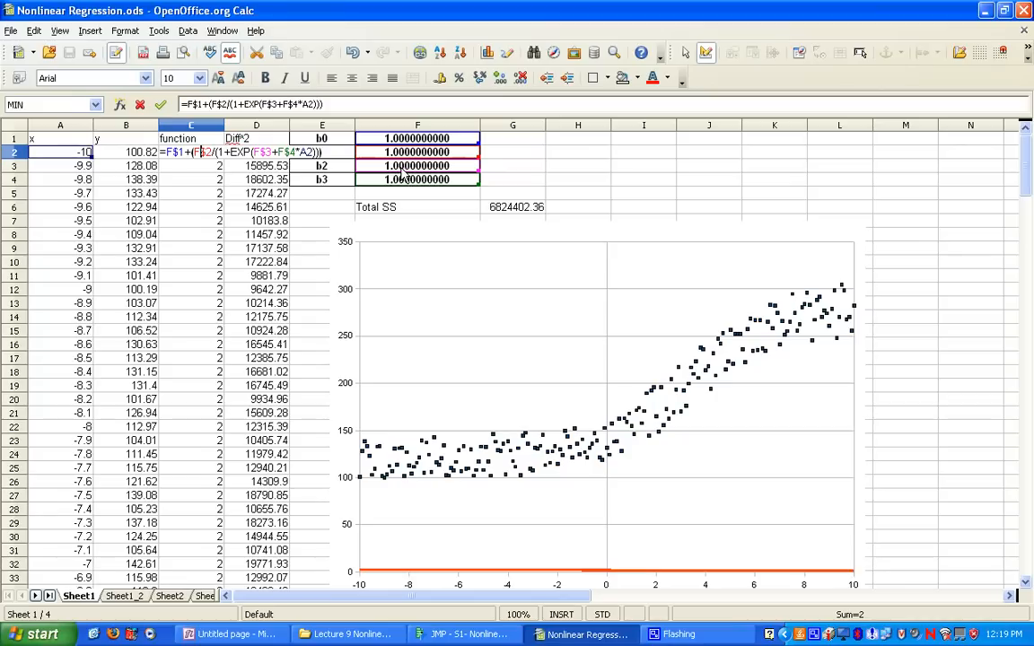
left_click_drag(330, 105, 172, 105)
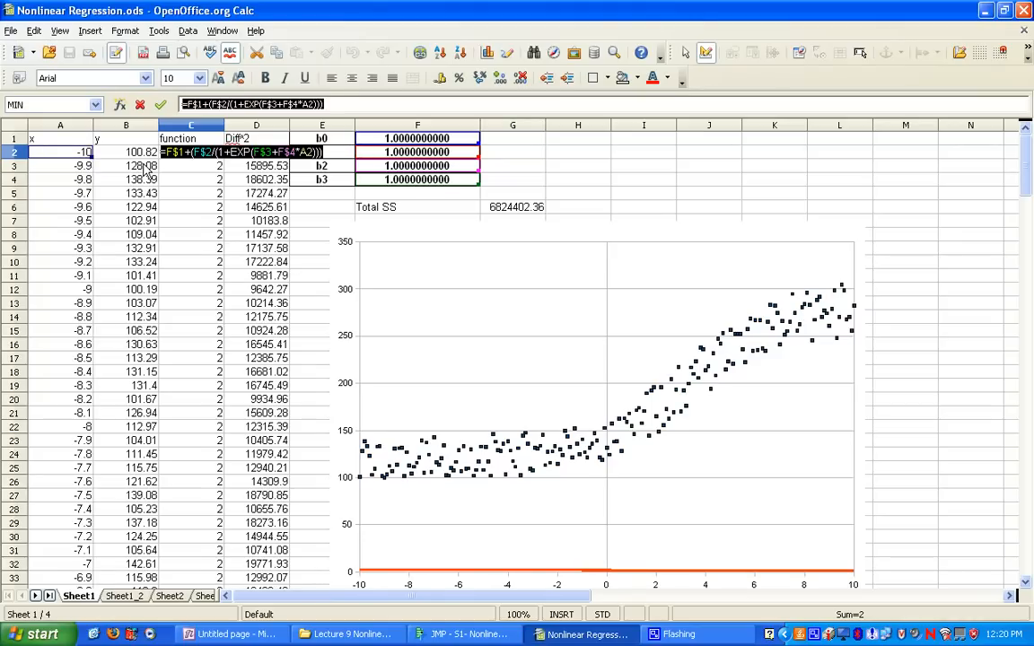
key("Escape")
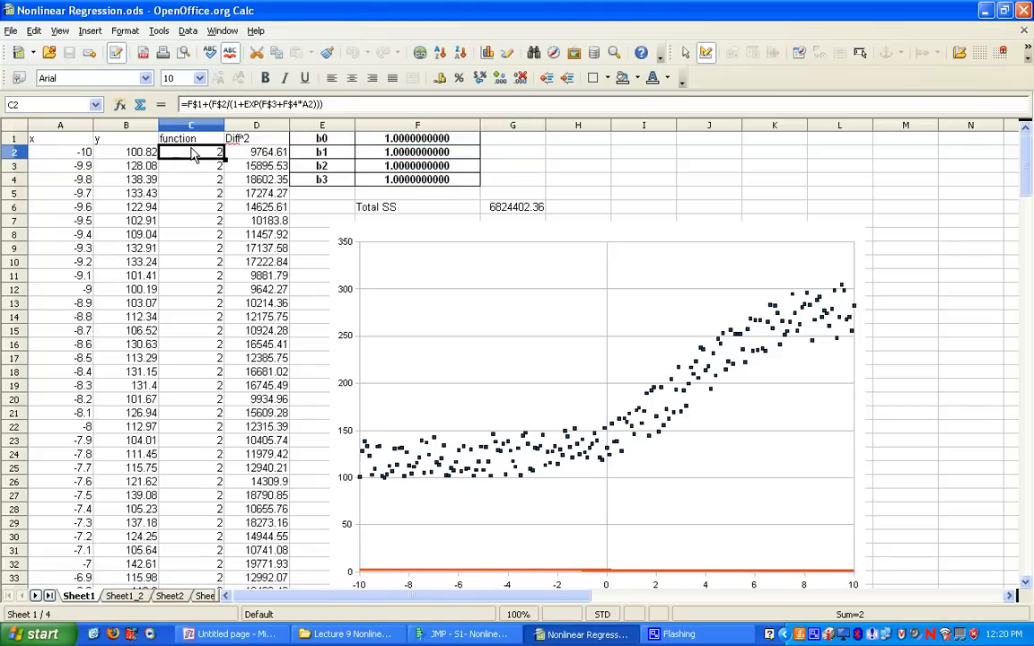
double_click(191, 154)
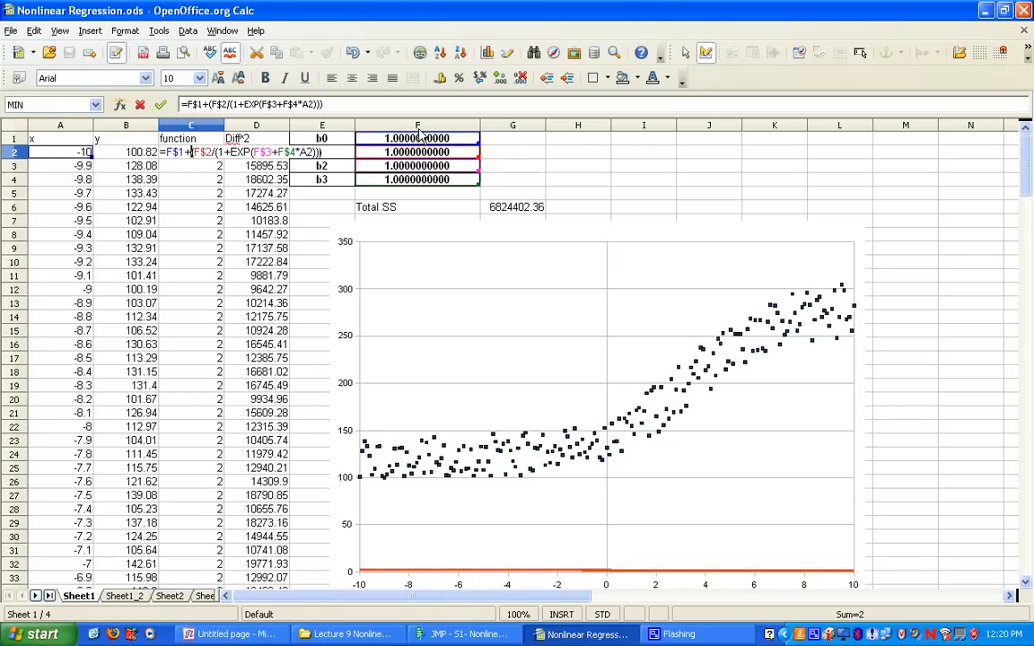
key("Return")
left_click(175, 152)
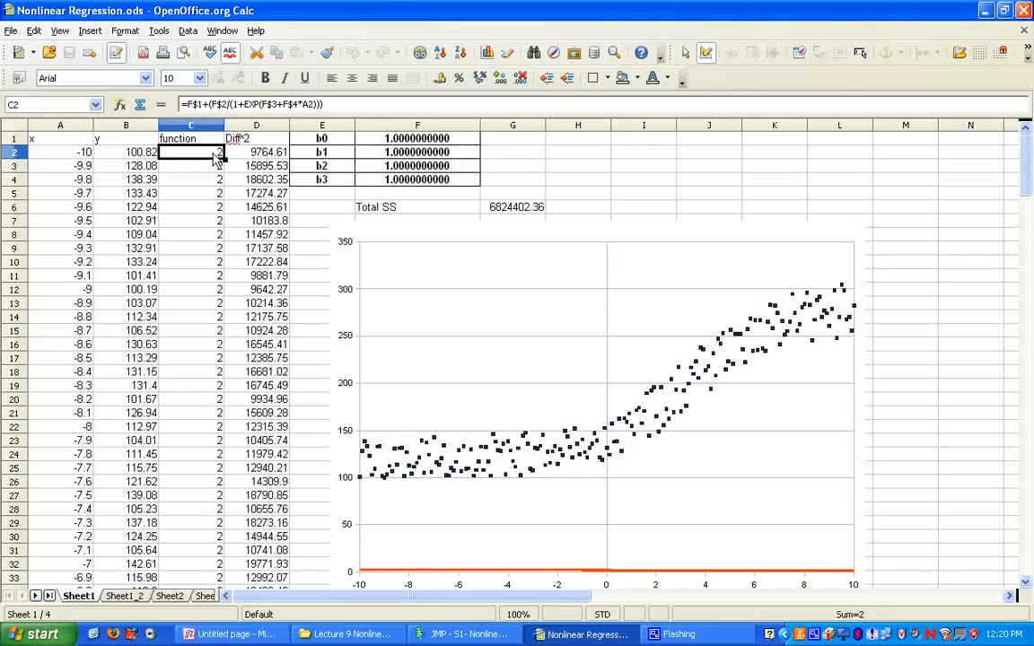
Step: Fill the function formula from C2 down the column to C202
left_click_drag(224, 159, 226, 370)
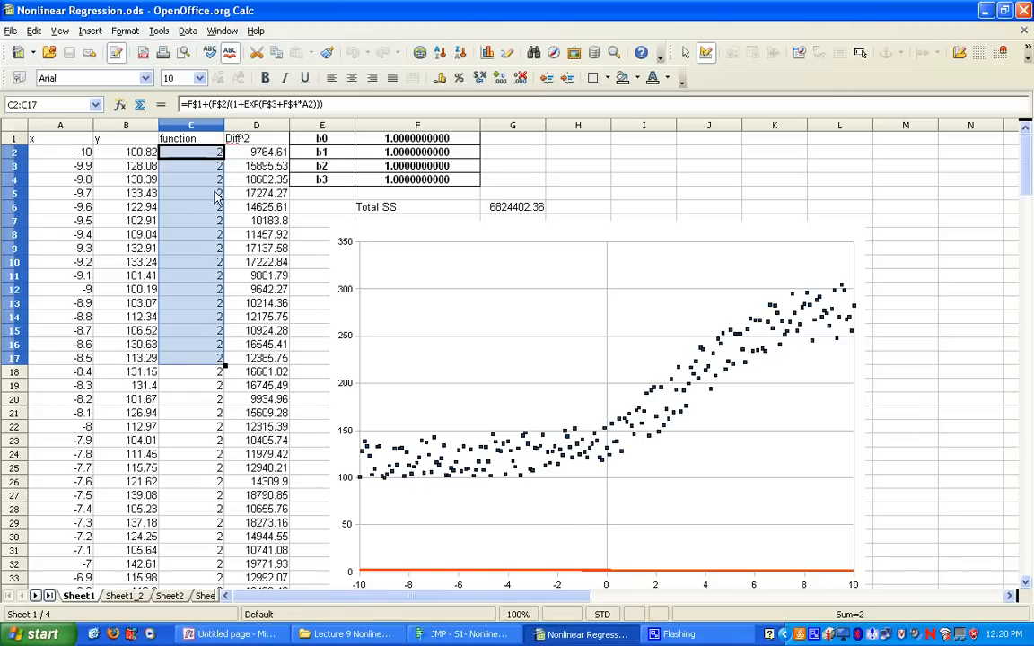
left_click(217, 197)
left_click(219, 154)
double_click(225, 160)
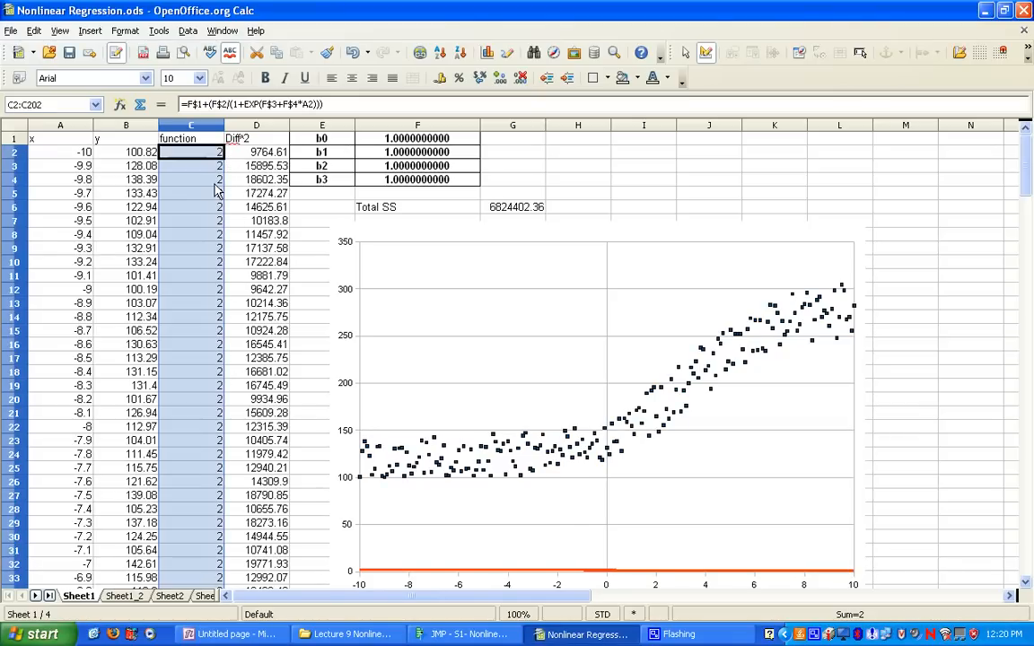
left_click(192, 178)
left_click(202, 155)
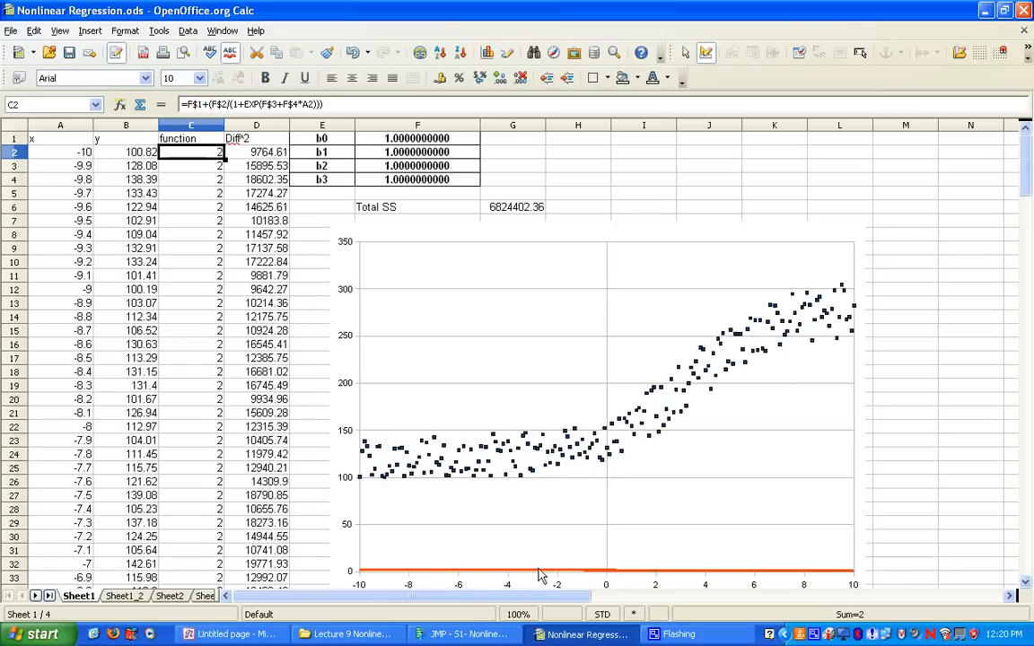
Step: Try a b0 value of 100 in F1 to shift the fitted curve on the chart, and set it back to 1
left_click(403, 140)
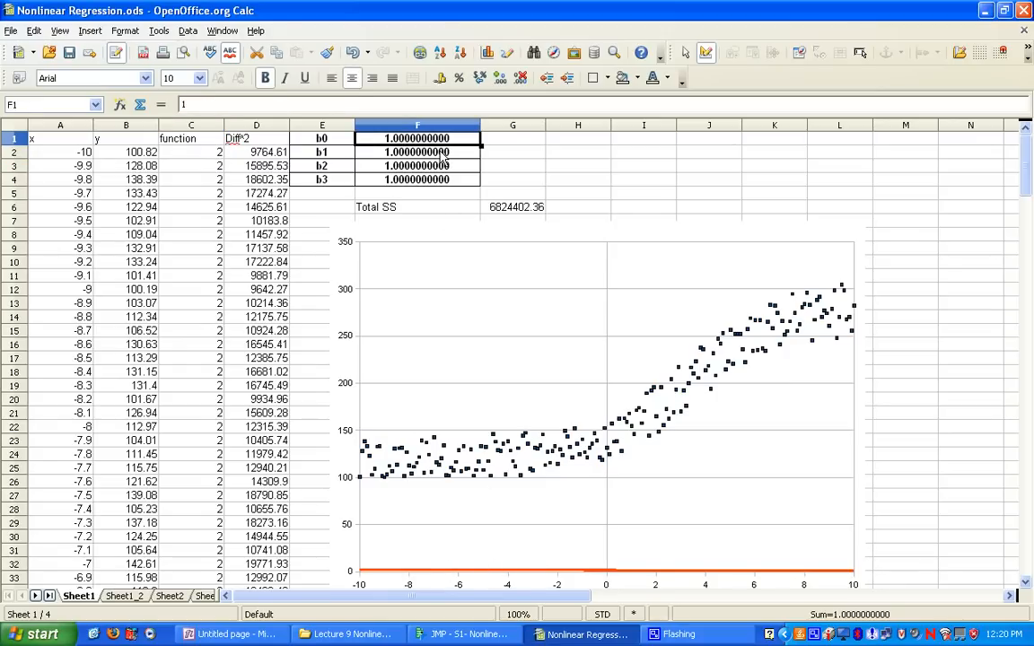
type("100")
key("Return")
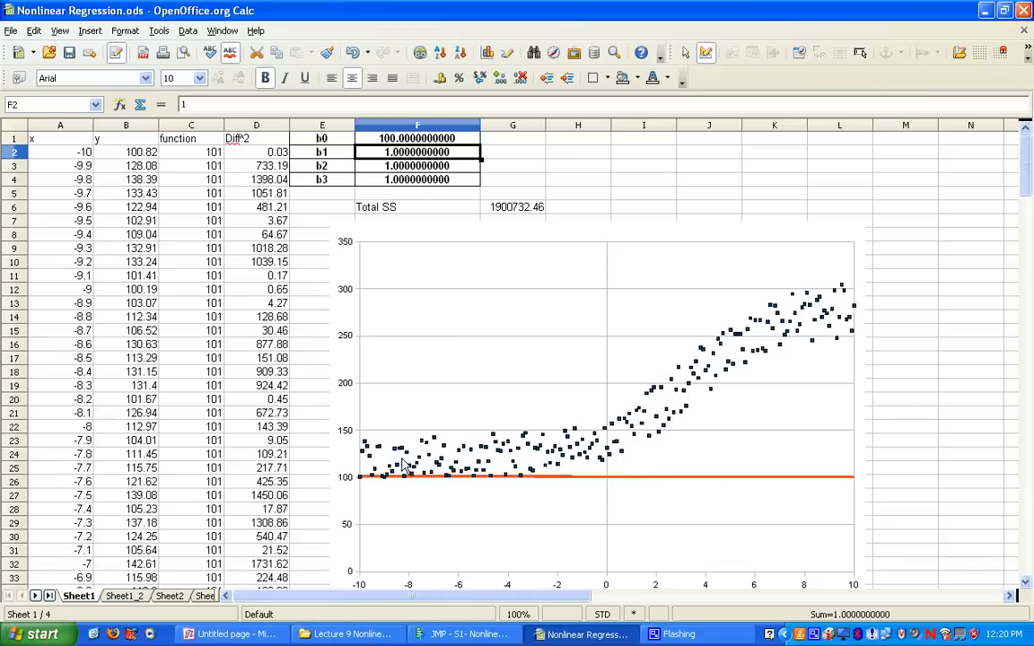
left_click(424, 141)
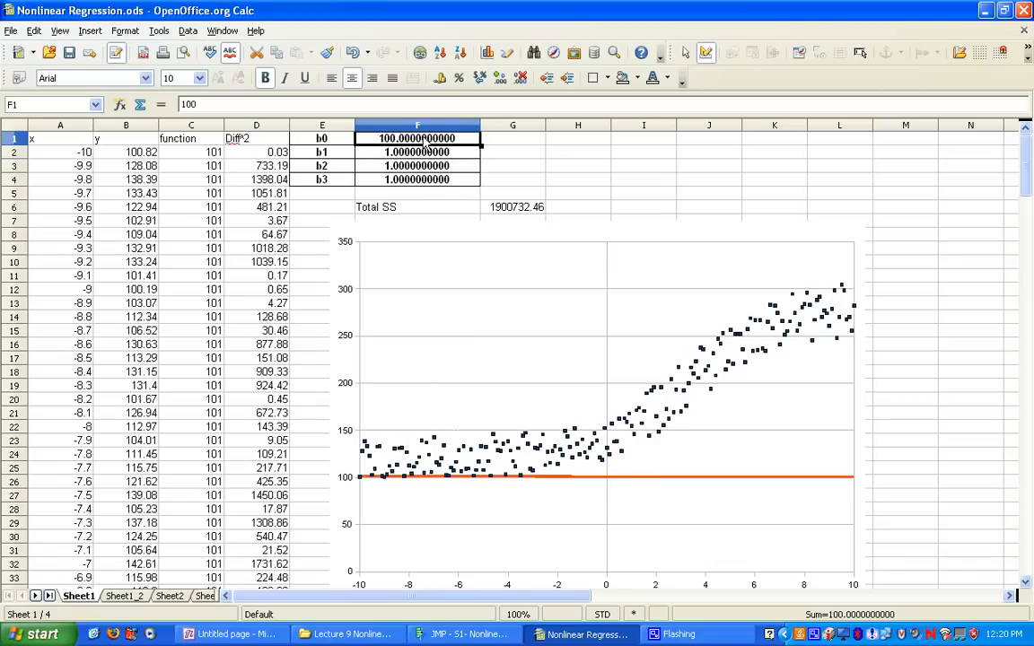
type("1")
key("Return")
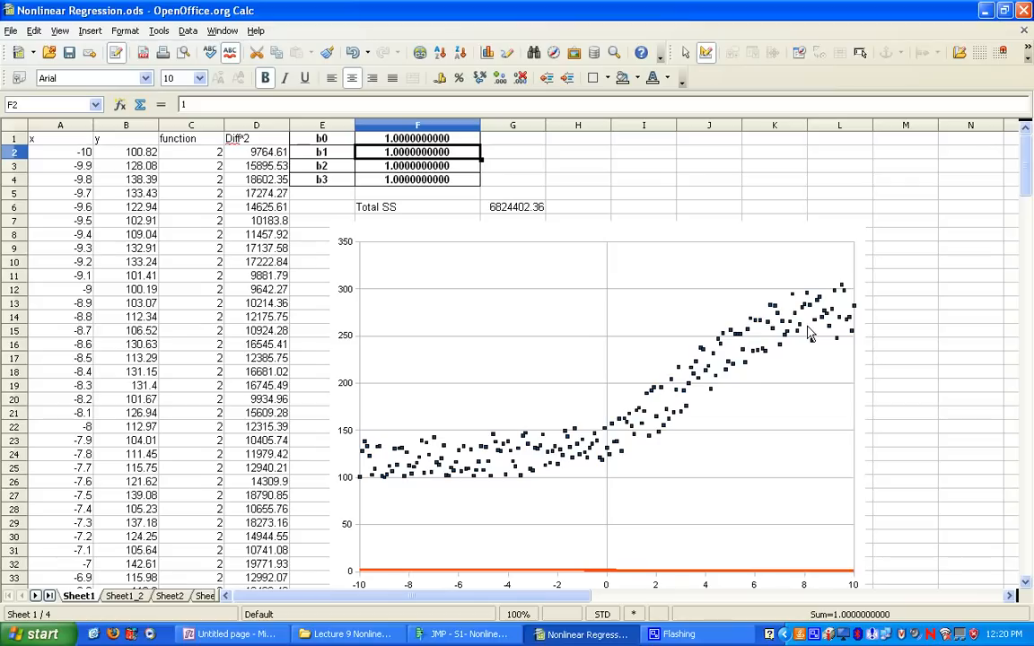
Step: On Sheet1_2, examine the squared-difference formula in D2 and the Total SS formula in G6
left_click(126, 597)
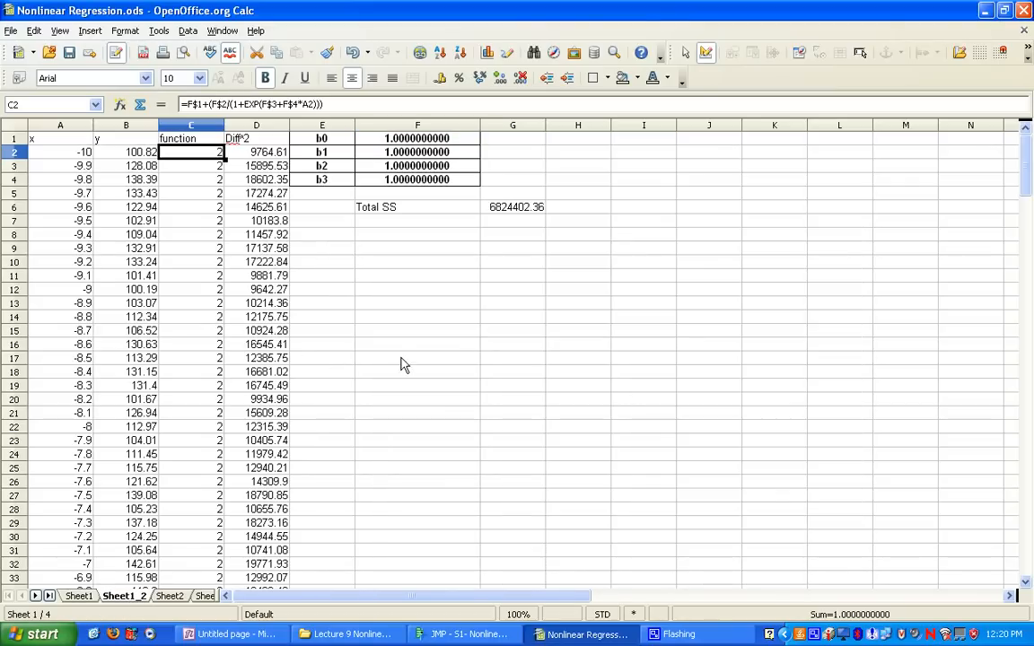
left_click(508, 303)
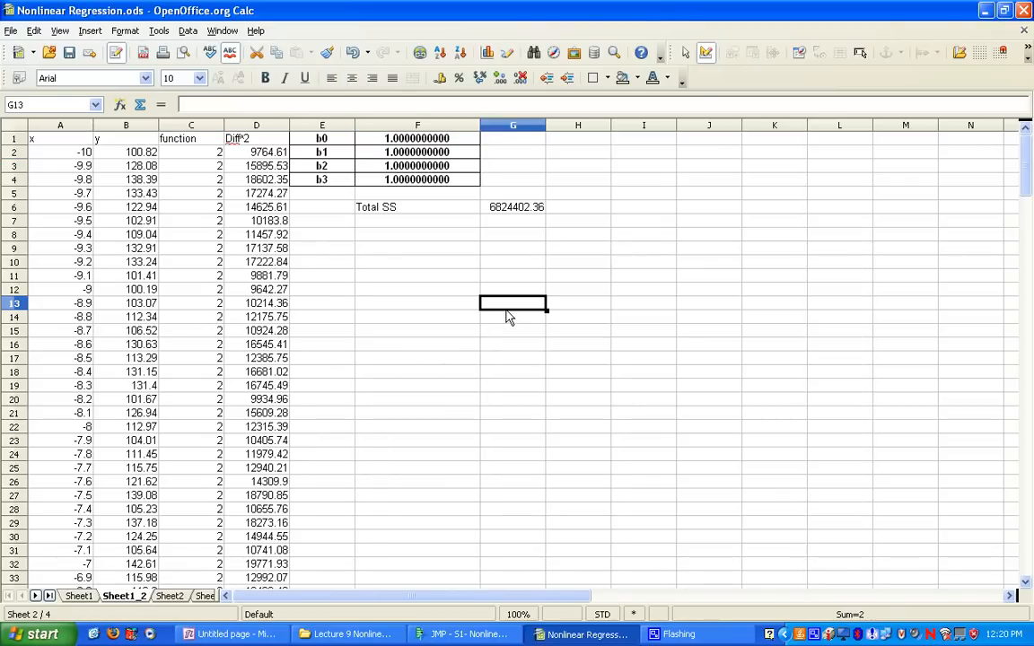
left_click(260, 154)
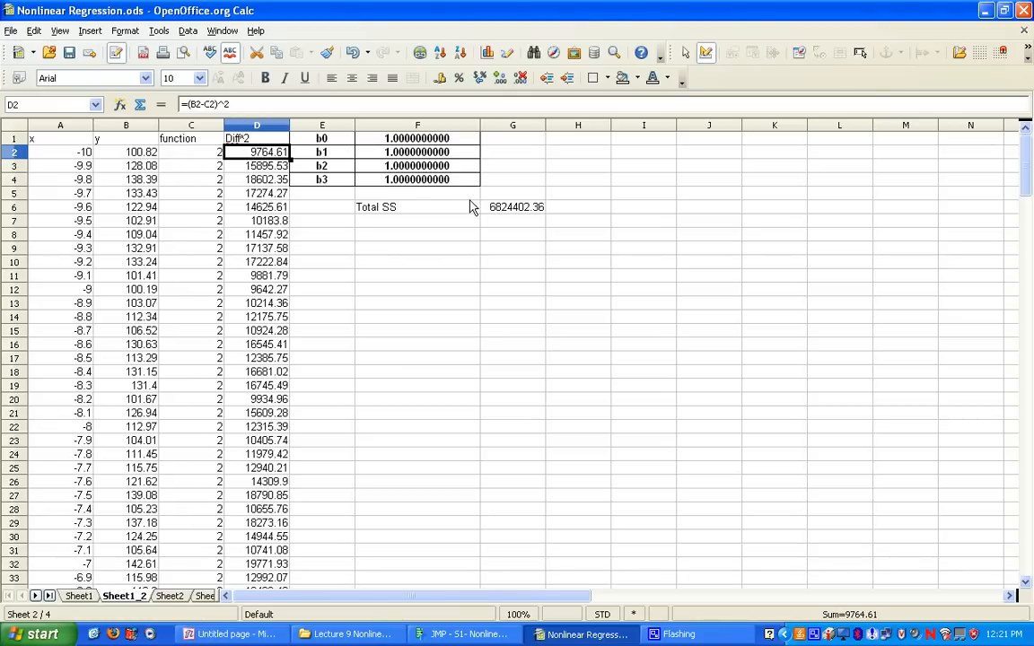
left_click(512, 214)
double_click(512, 213)
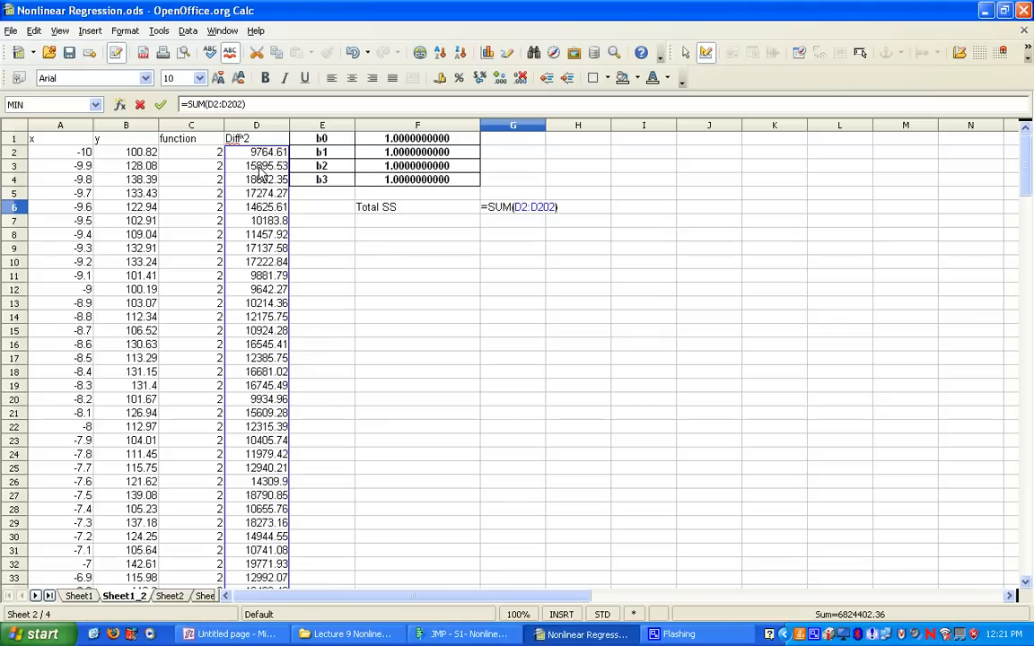
Step: Try a b0 value of 100 in F1 on Sheet1_2 to see its effect on Total SS, and set it back to 1
key("Return")
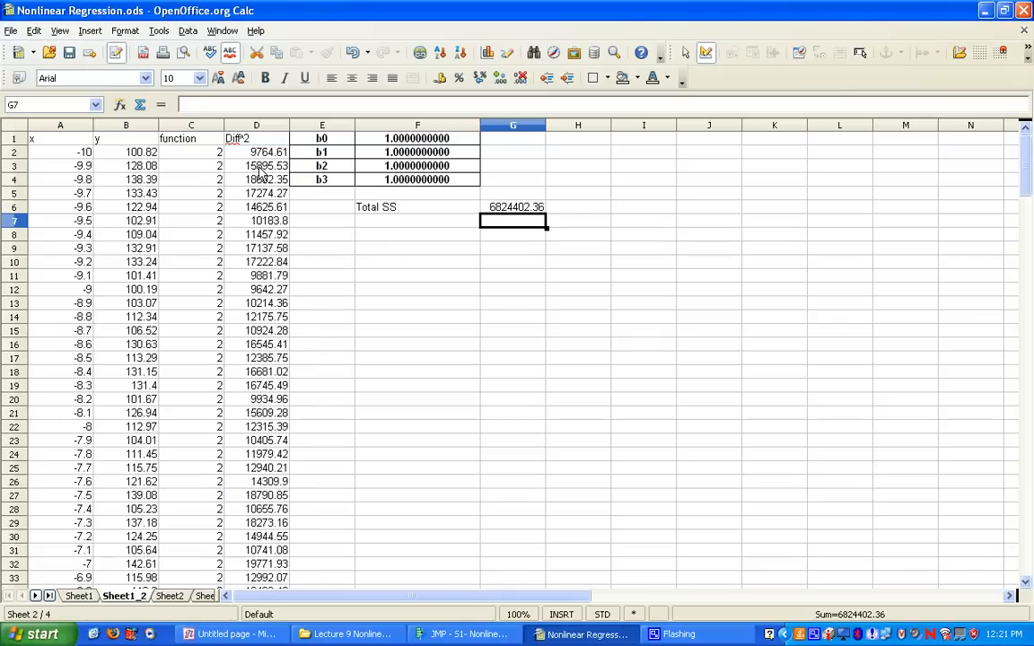
left_click(397, 141)
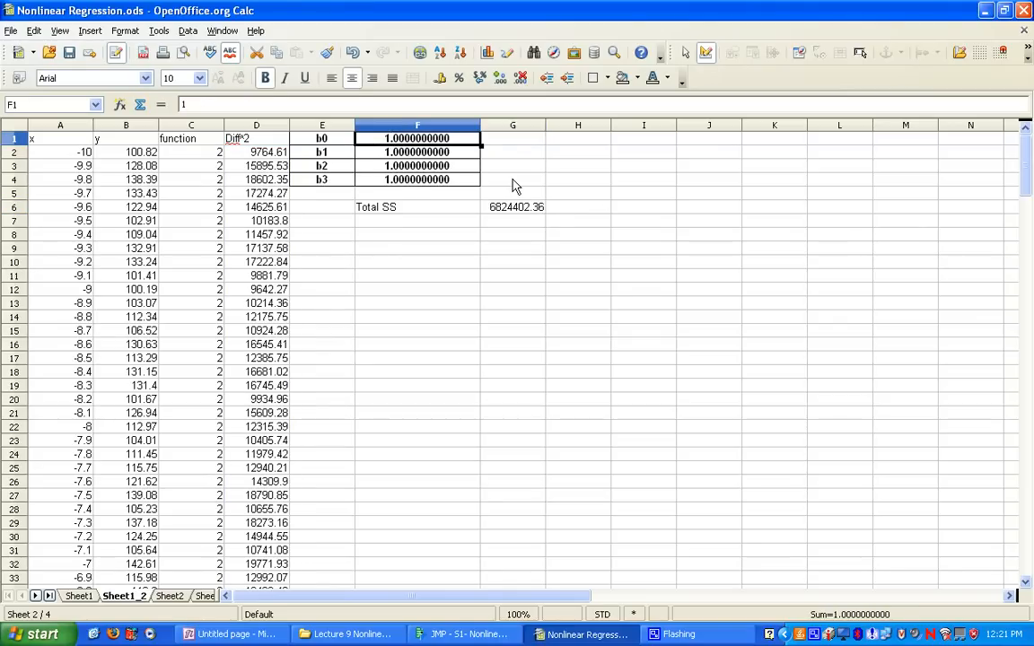
type("100")
key("Return")
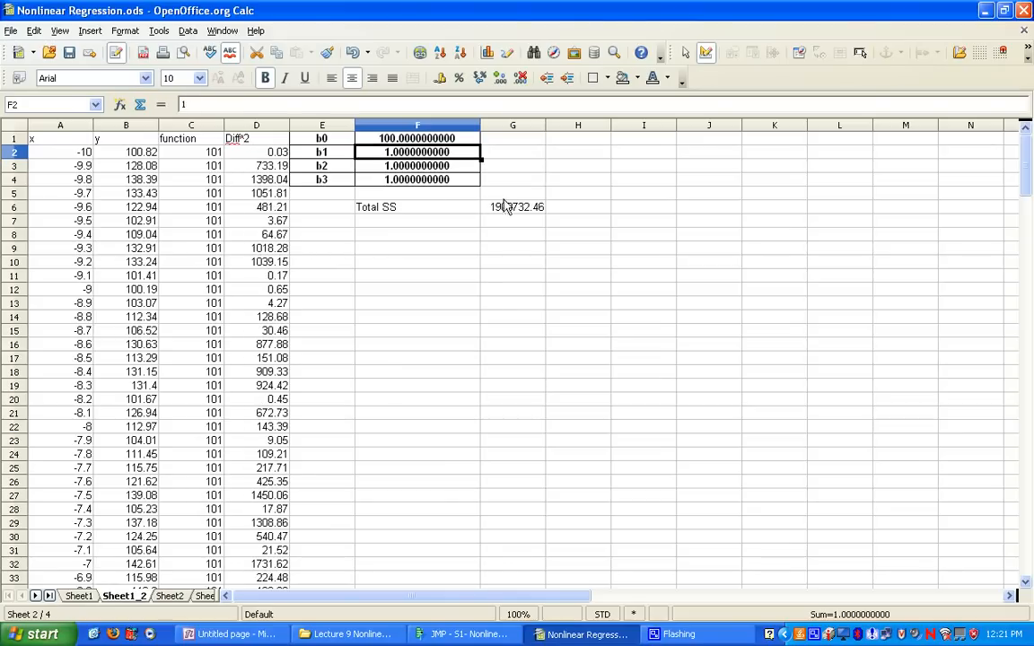
left_click(425, 141)
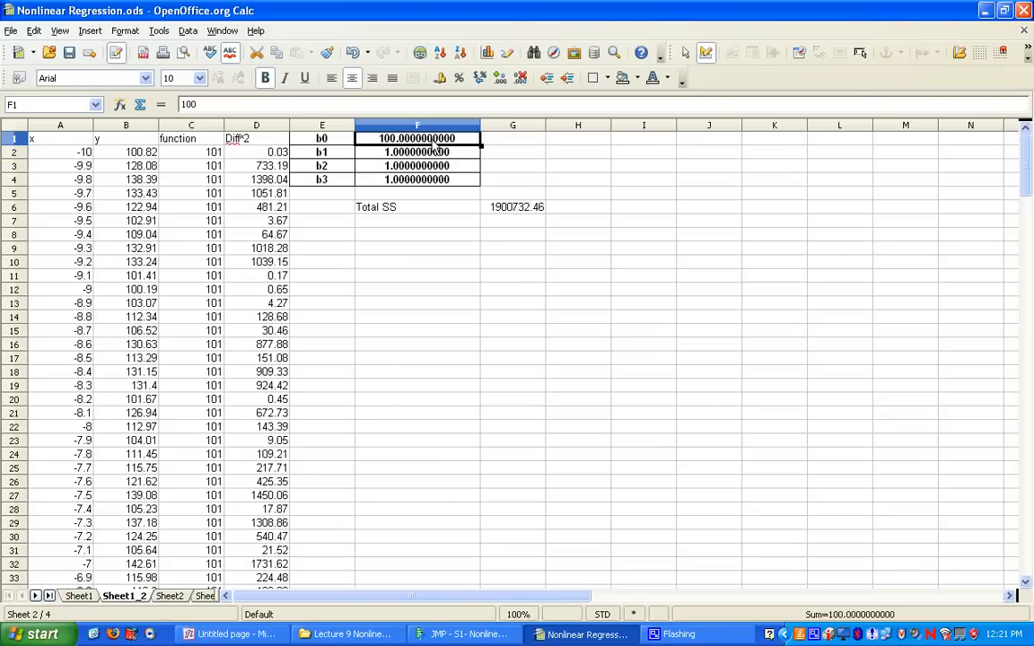
type("1")
key("Return")
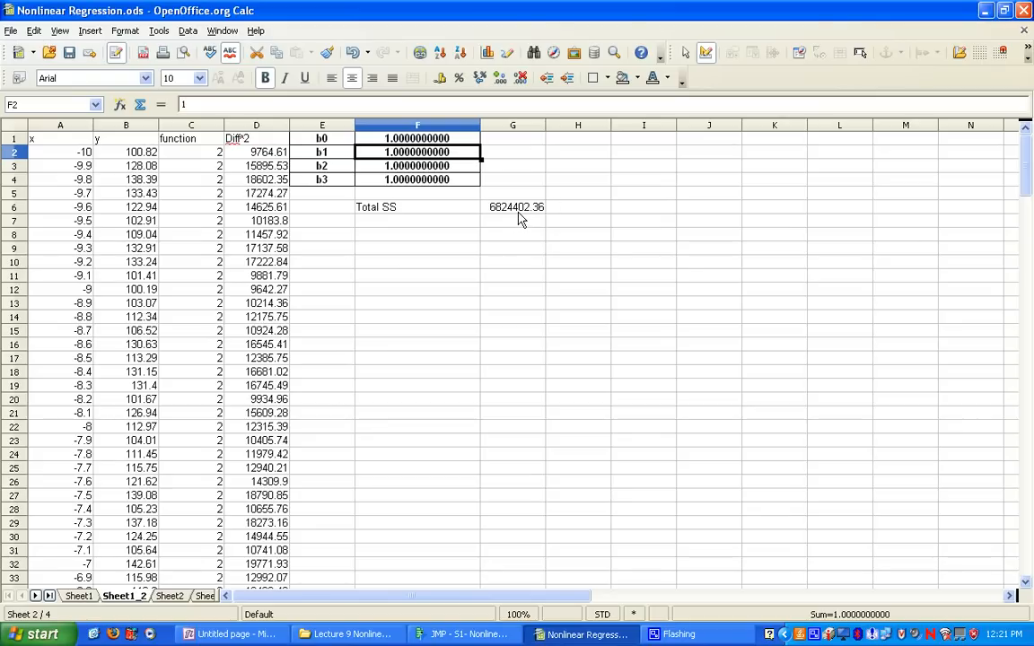
Step: Set up Solver to minimize the Total SS in target cell G6 by changing the parameter cells F1:F4
left_click(152, 32)
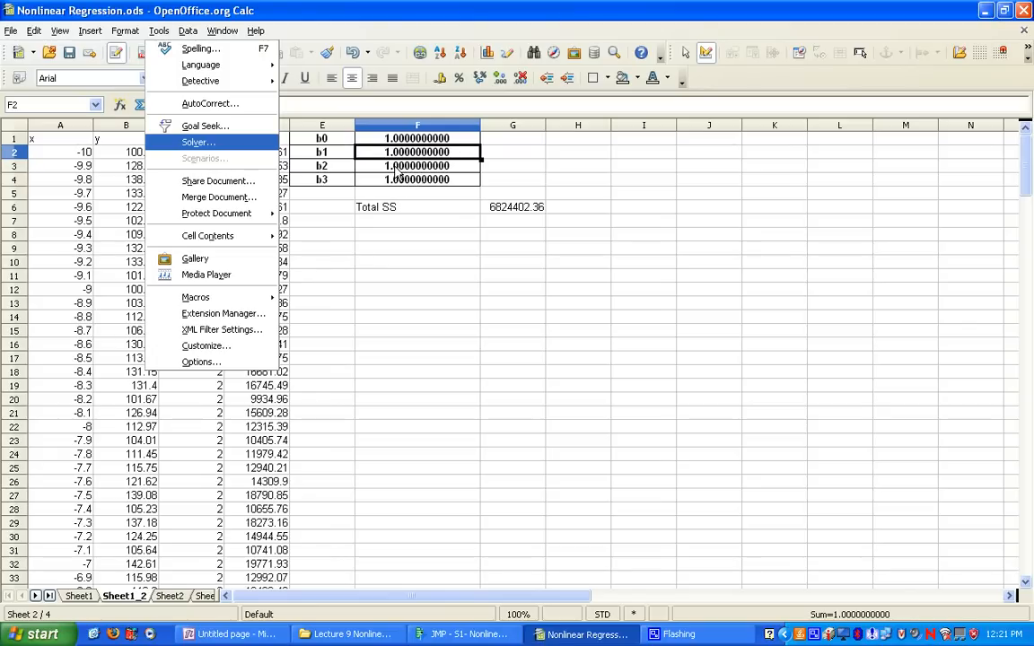
left_click(198, 149)
left_click_drag(568, 316, 725, 244)
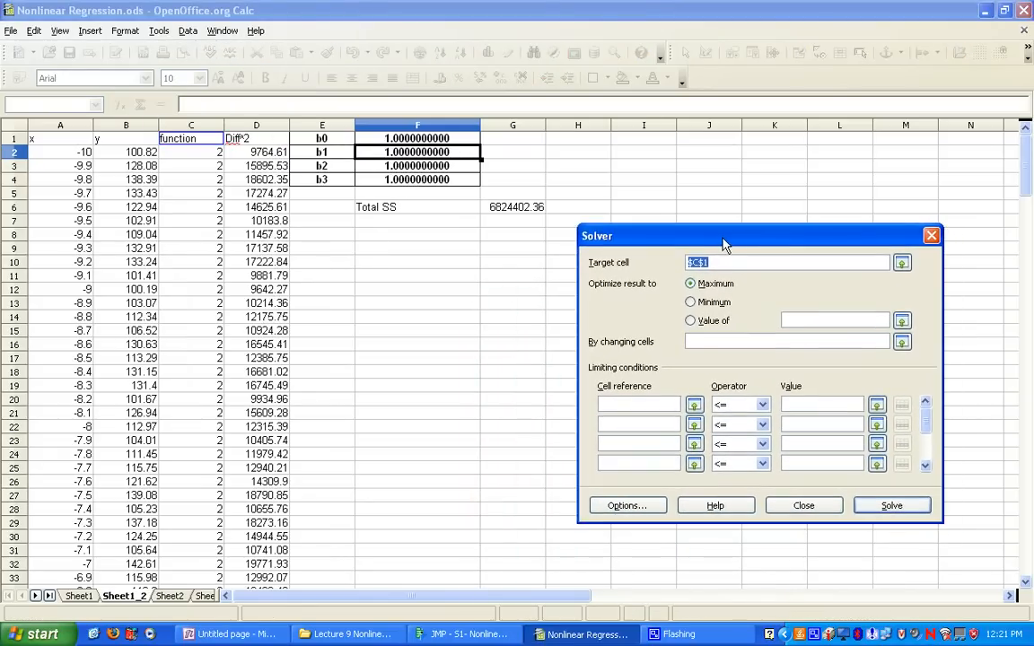
left_click(902, 262)
left_click(508, 207)
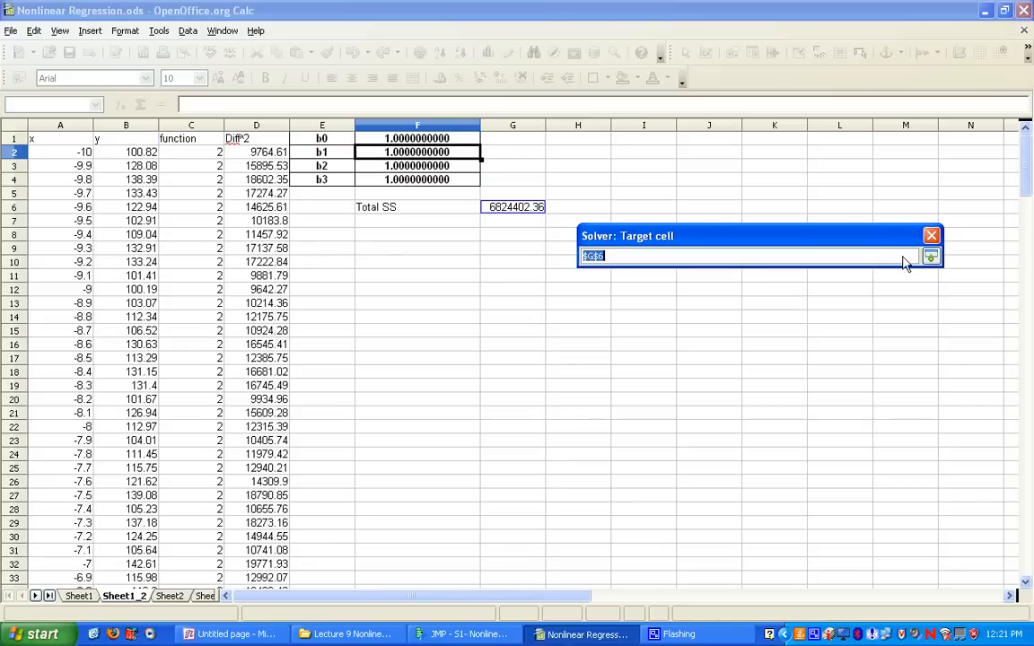
left_click(931, 256)
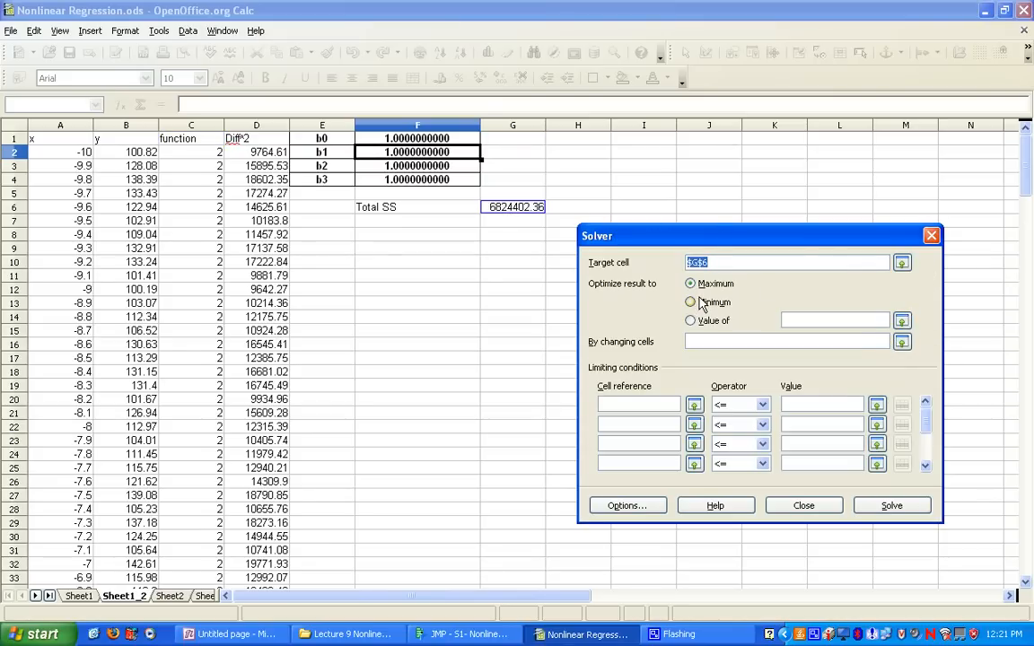
left_click(691, 302)
left_click(902, 341)
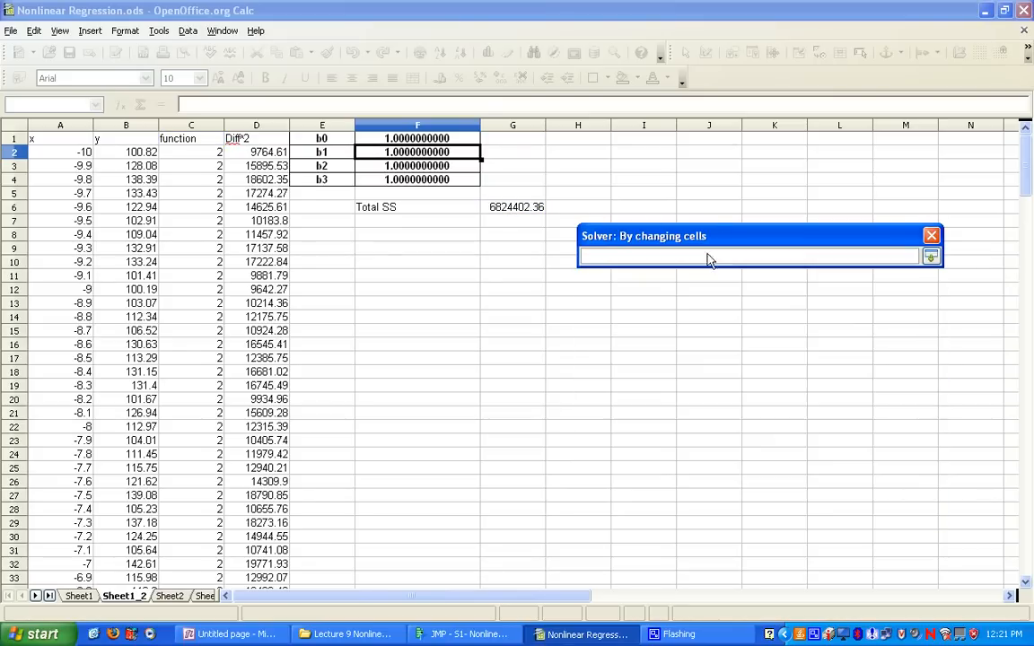
left_click_drag(381, 138, 418, 178)
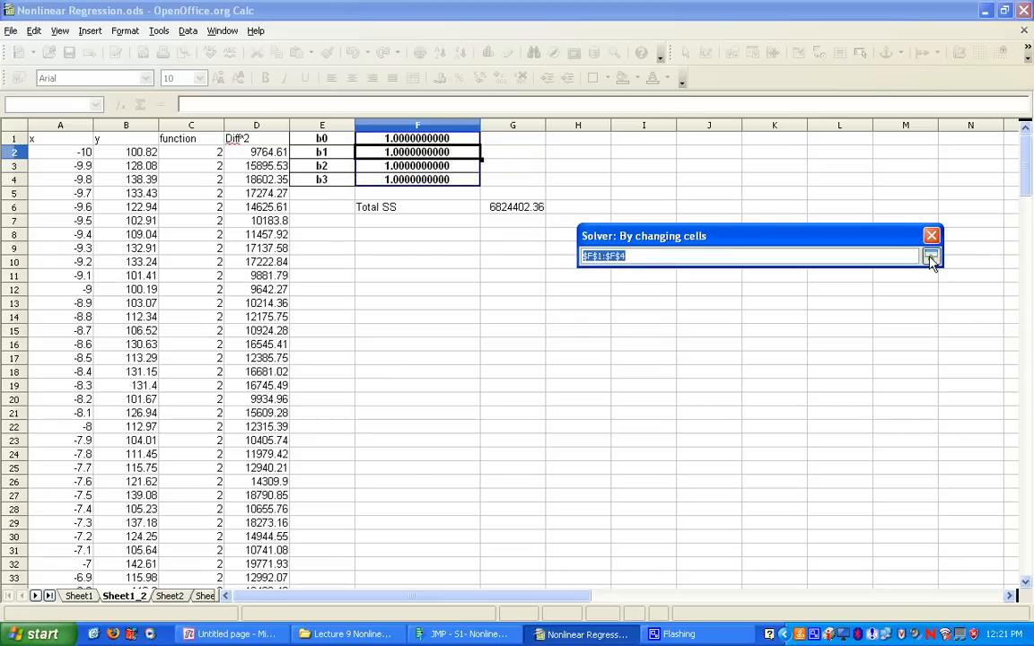
left_click(930, 257)
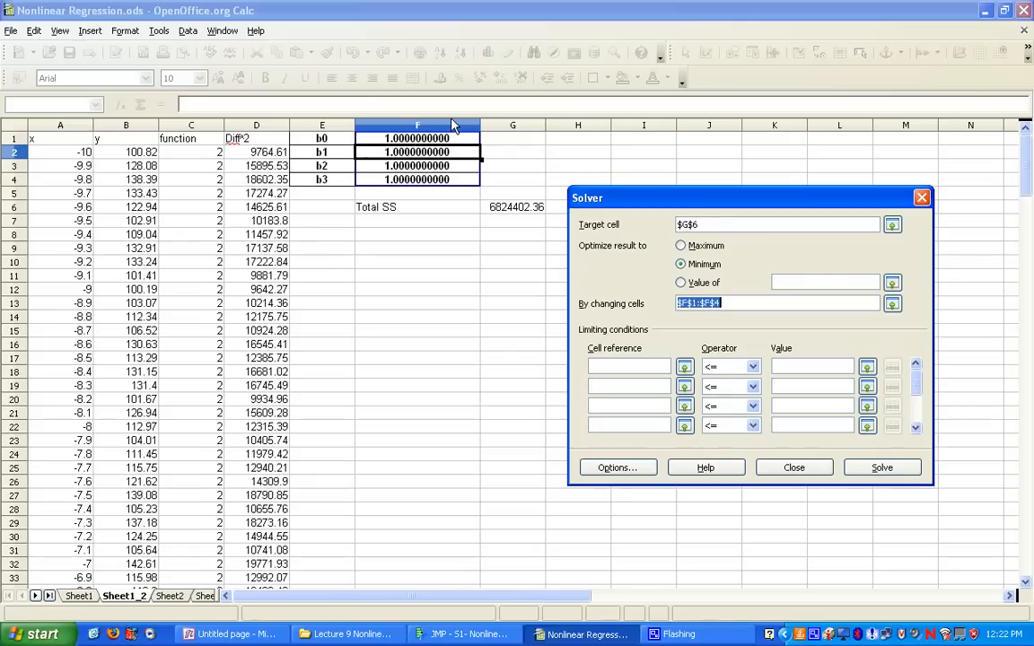
Step: Add a Solver limiting condition that keeps the parameter cells F1:F4 <= 500
left_click(684, 368)
left_click_drag(394, 138, 435, 182)
left_click(922, 220)
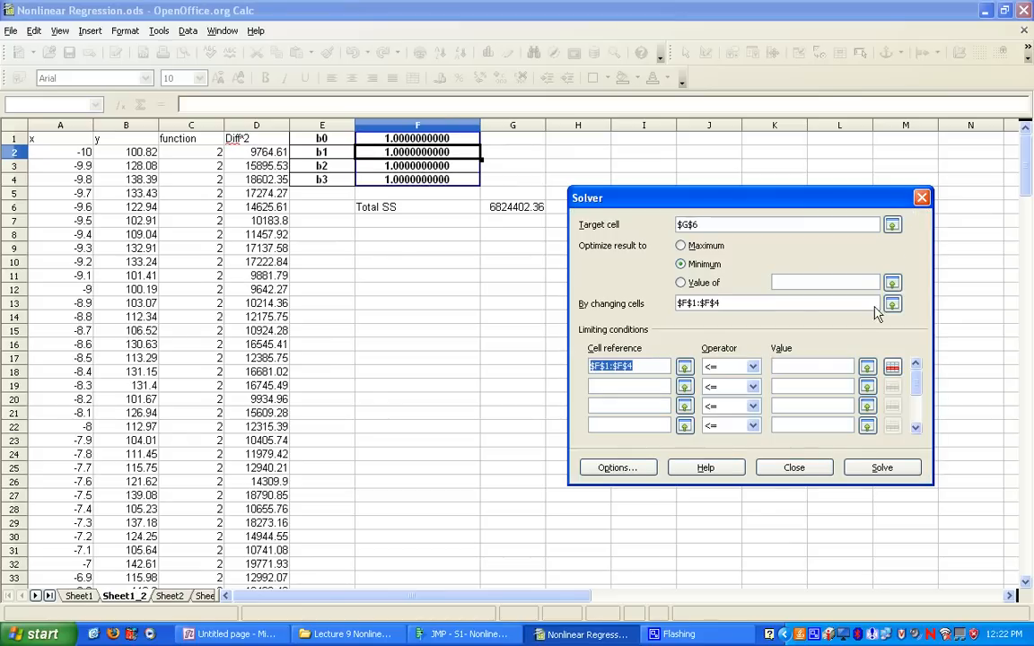
left_click(802, 365)
type("500")
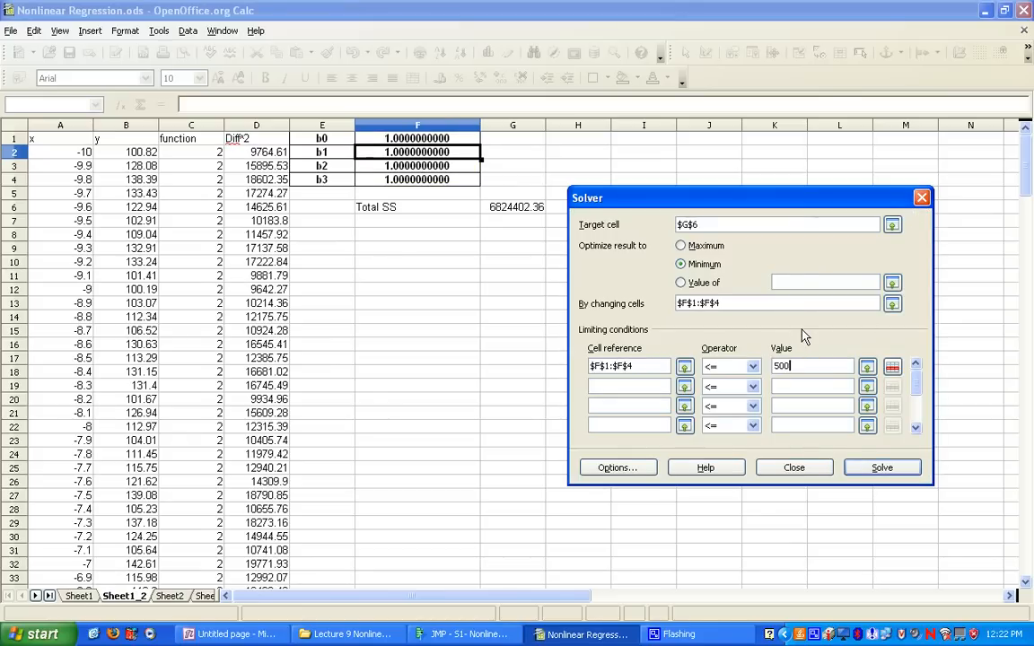
Step: Add a second limiting condition on F1:F4 with the value -500, and close Solver without solving
left_click(686, 388)
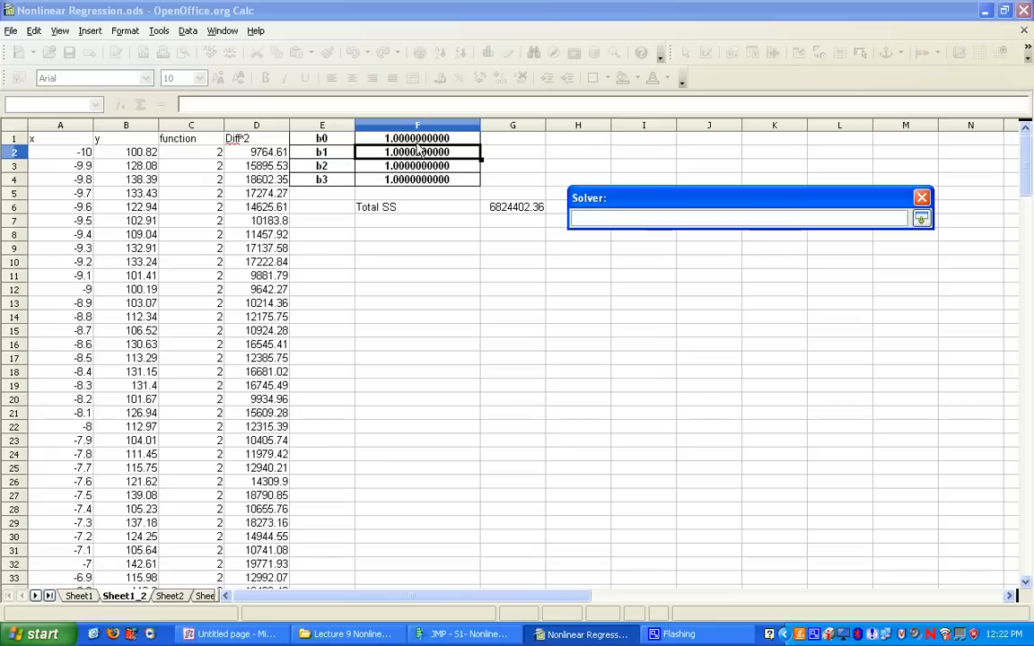
left_click_drag(380, 138, 409, 180)
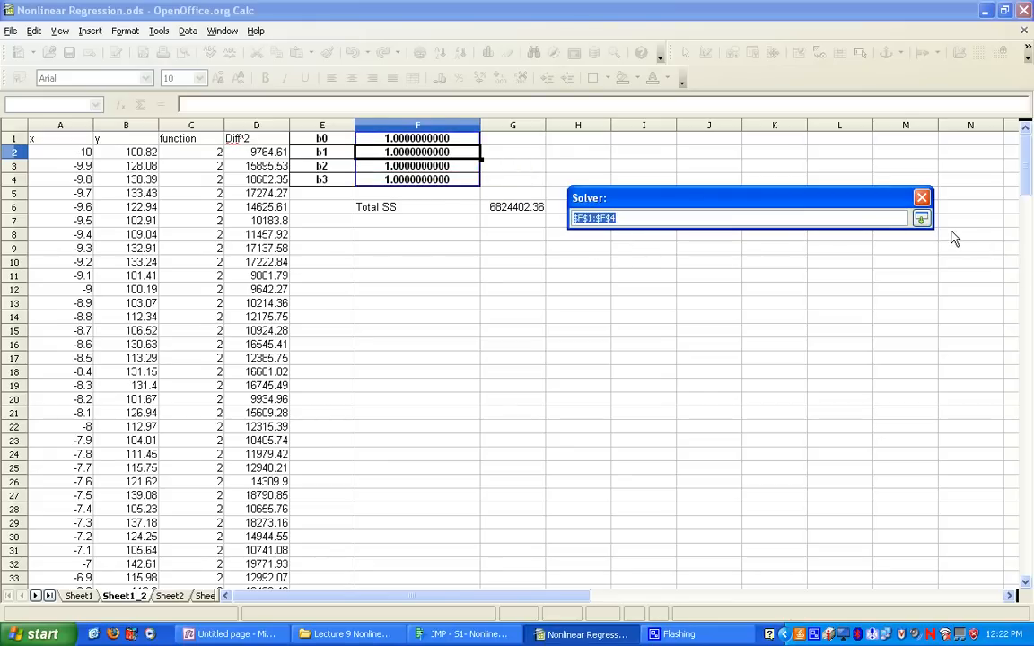
left_click(921, 219)
left_click(804, 388)
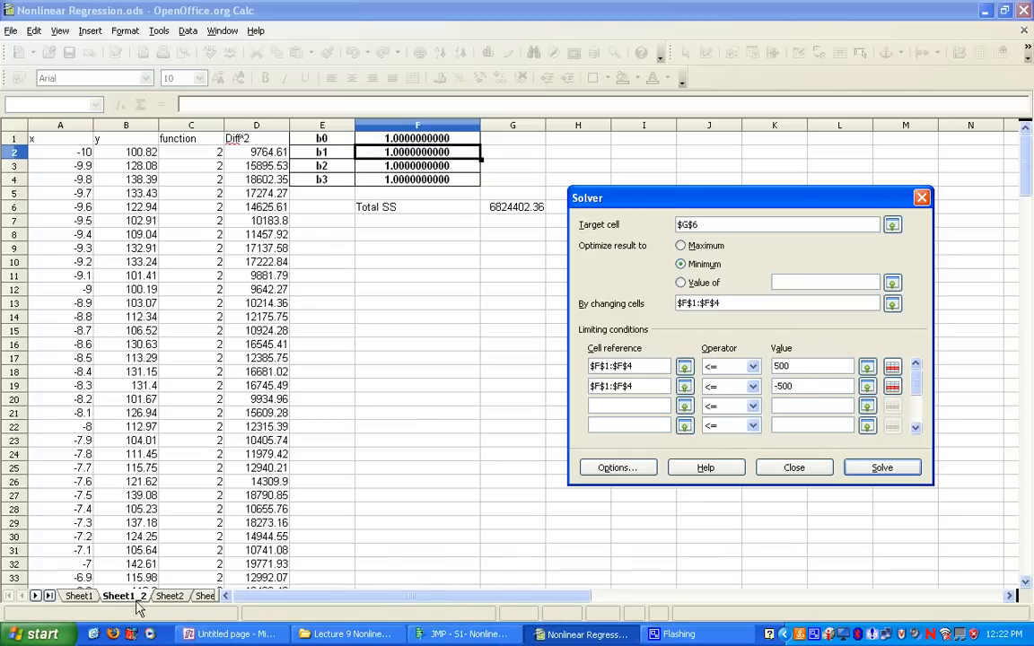
left_click(795, 467)
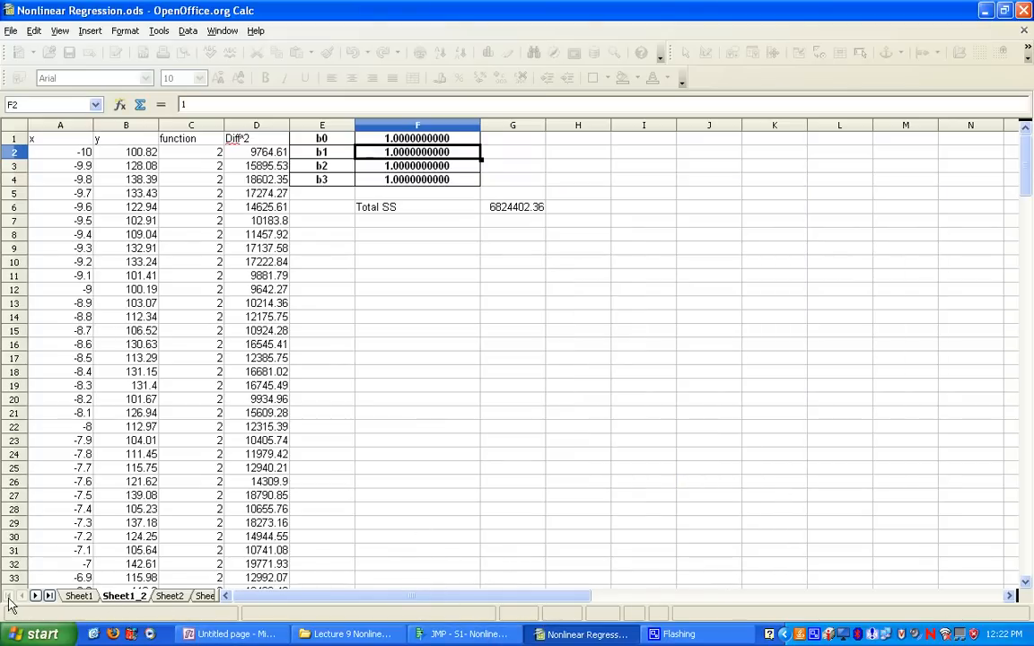
Step: On Sheet1, try a b0 value of 100 in F1 to shift the charted function line, and restore it to 1
left_click(75, 597)
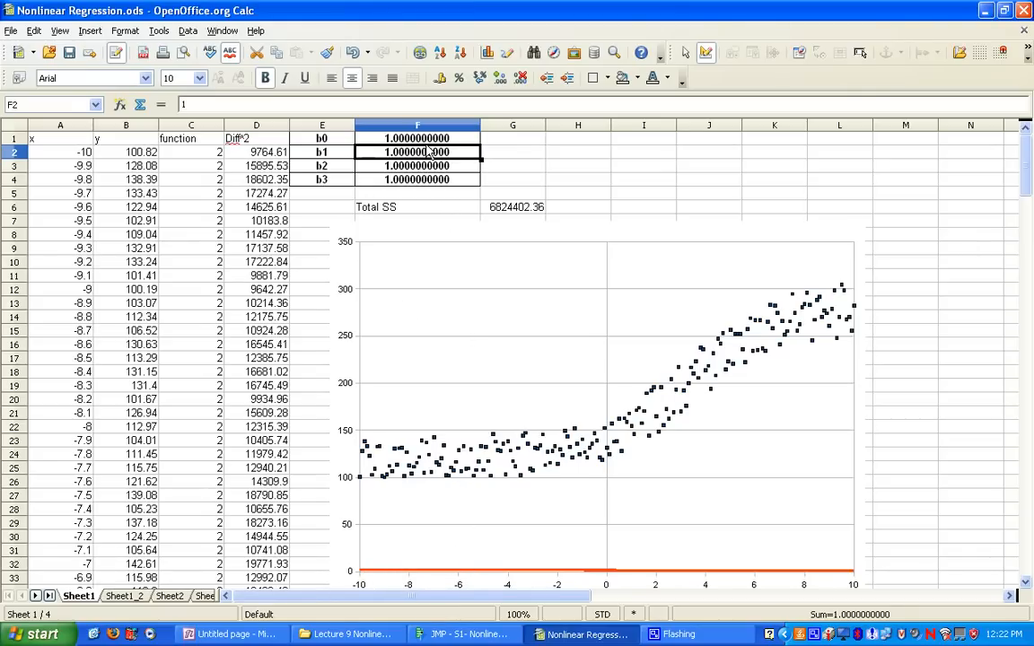
left_click(386, 138)
type("100")
key("Return")
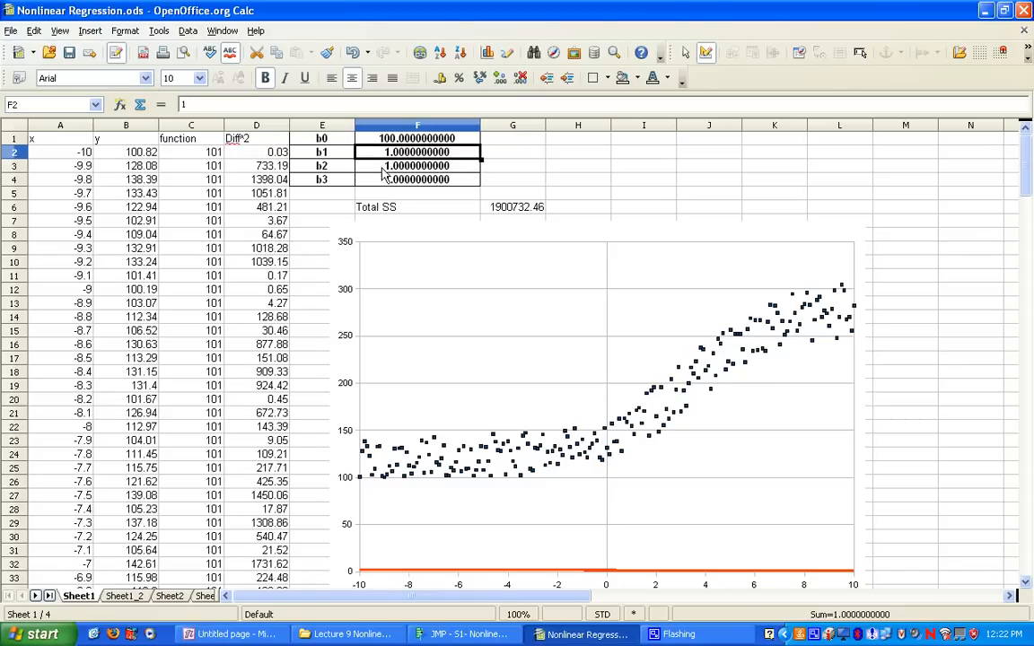
left_click(456, 141)
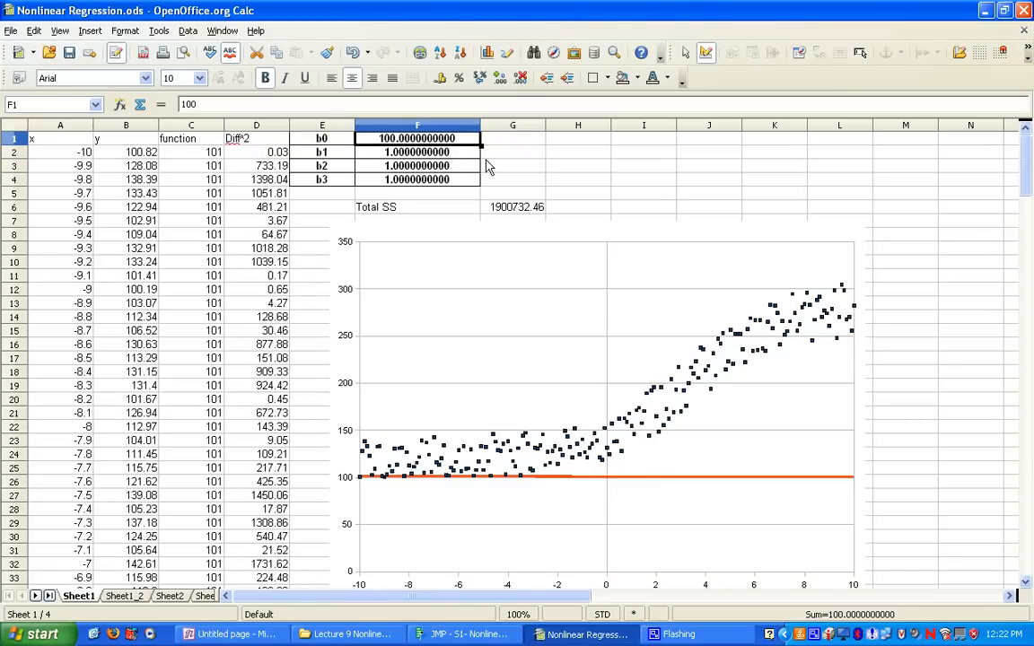
type("1")
key("Return")
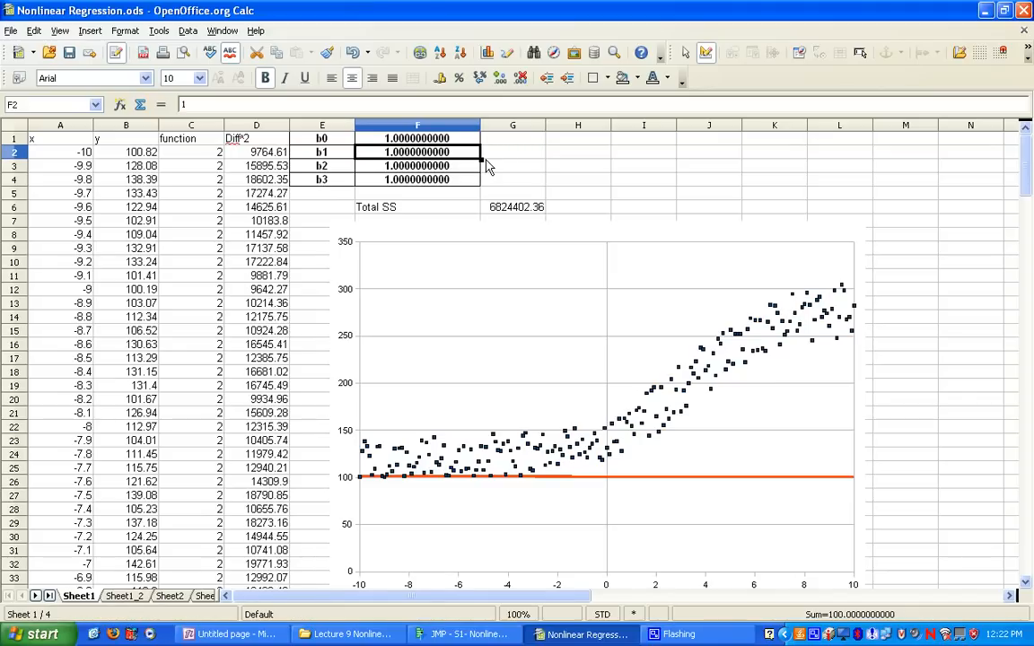
Step: Reopen Solver on Sheet1_2, add the limiting condition F1 >= 0, and change the operator of the -500 condition to >=
left_click(122, 596)
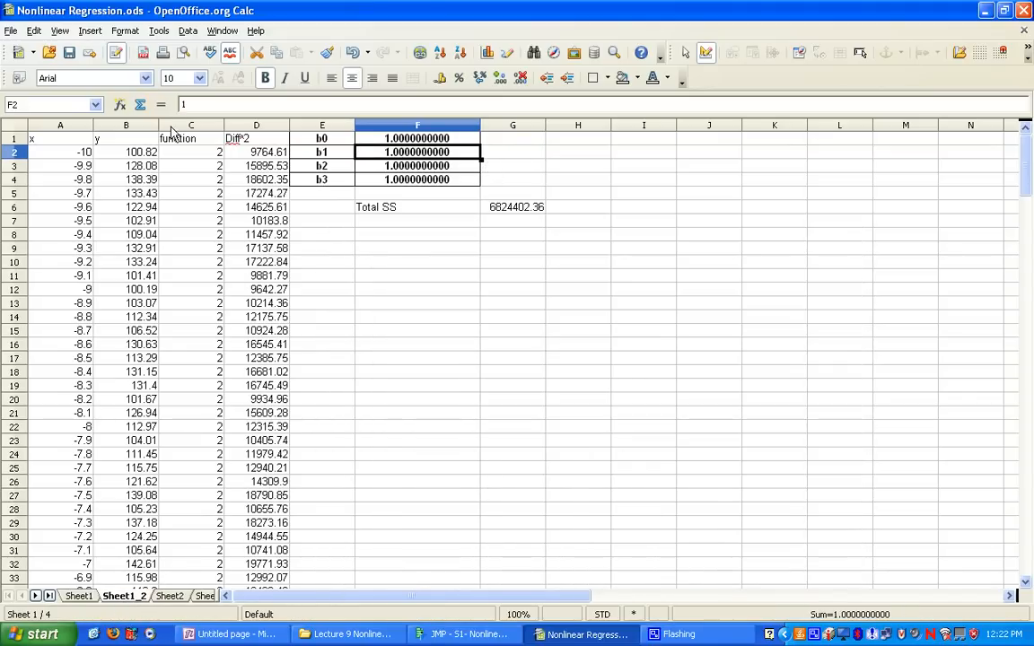
left_click(158, 30)
left_click(198, 141)
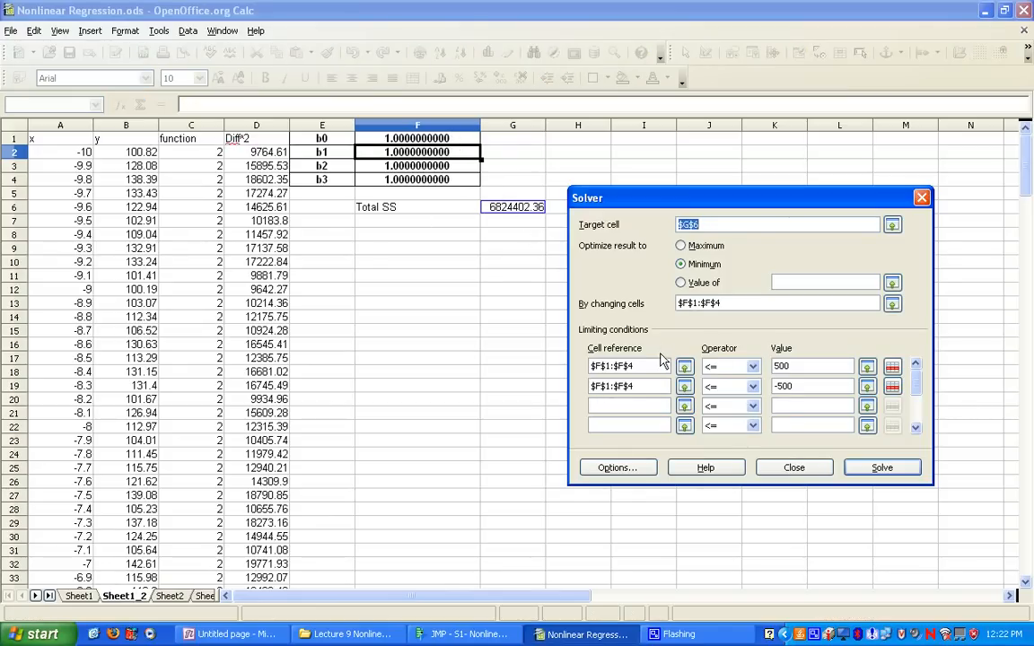
left_click(683, 406)
left_click(458, 141)
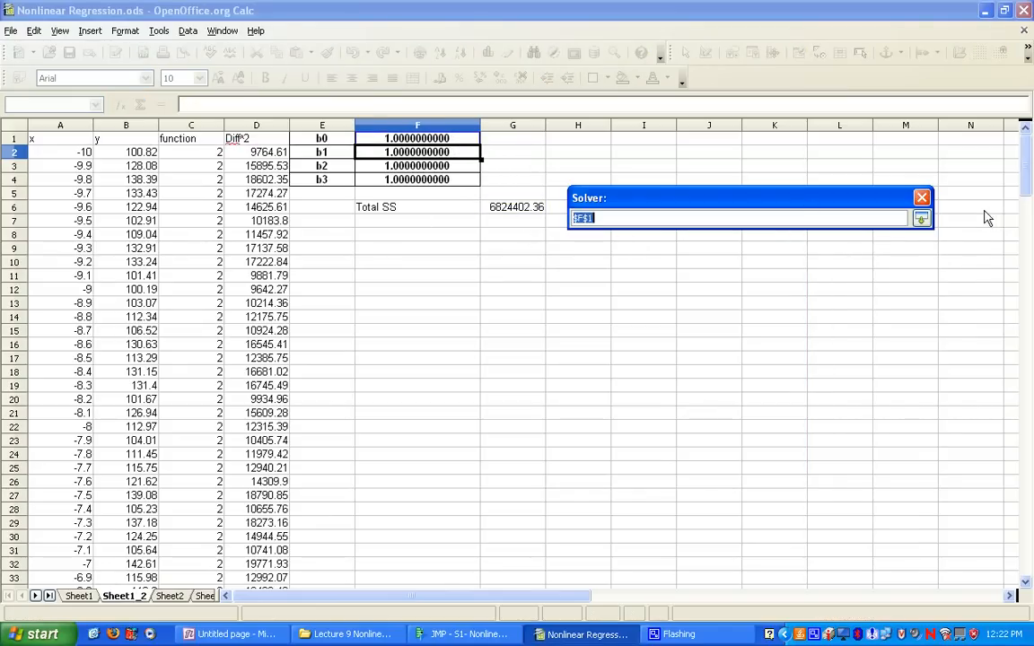
left_click(920, 219)
left_click(753, 405)
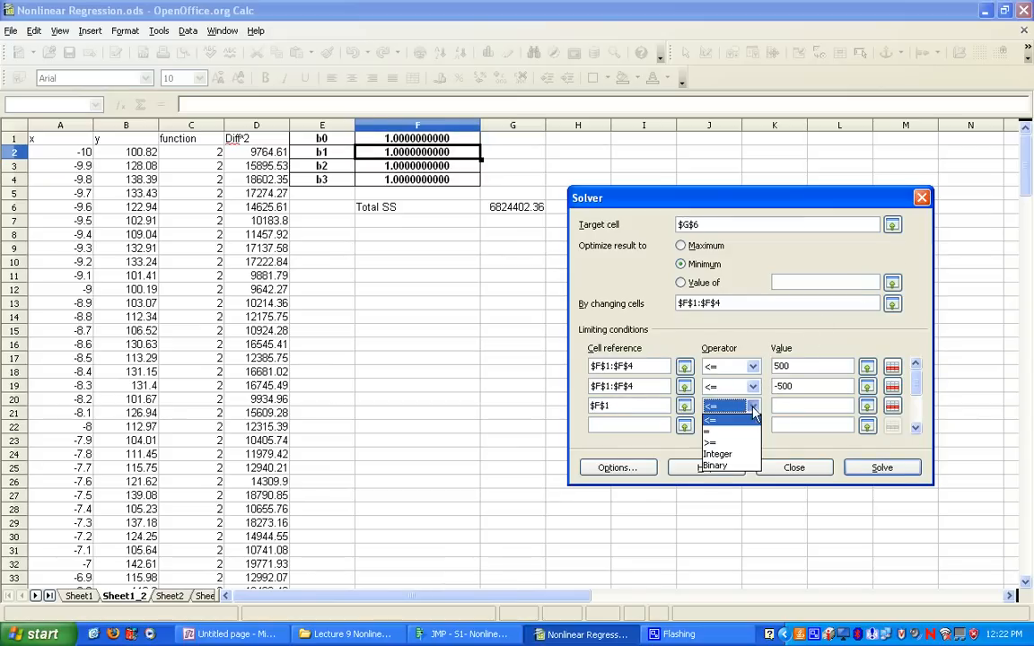
left_click(723, 439)
left_click(789, 406)
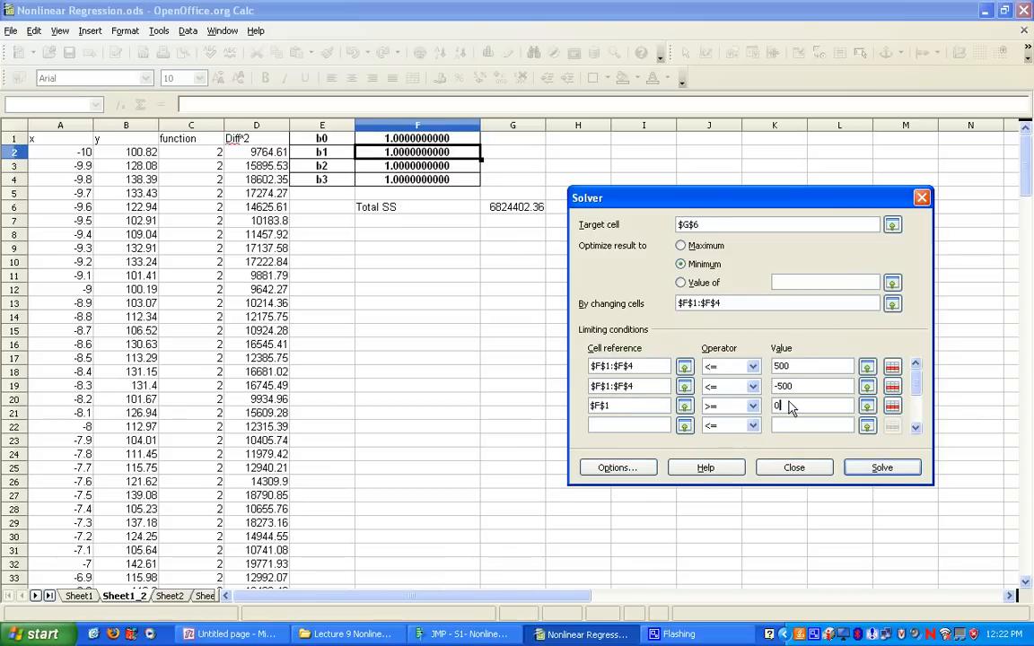
type("0")
left_click(753, 386)
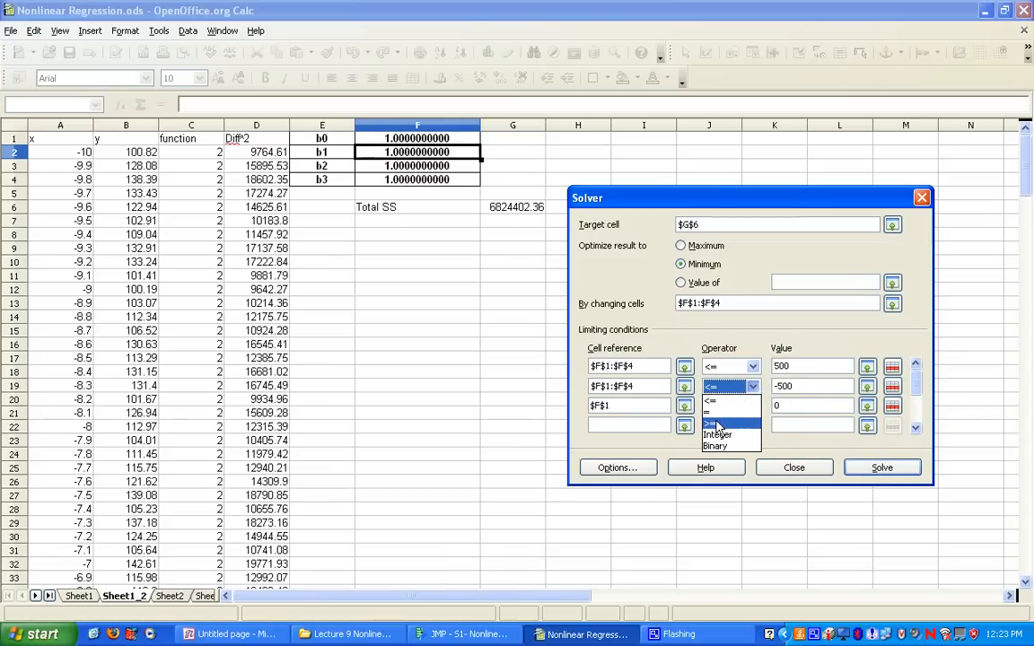
left_click(716, 428)
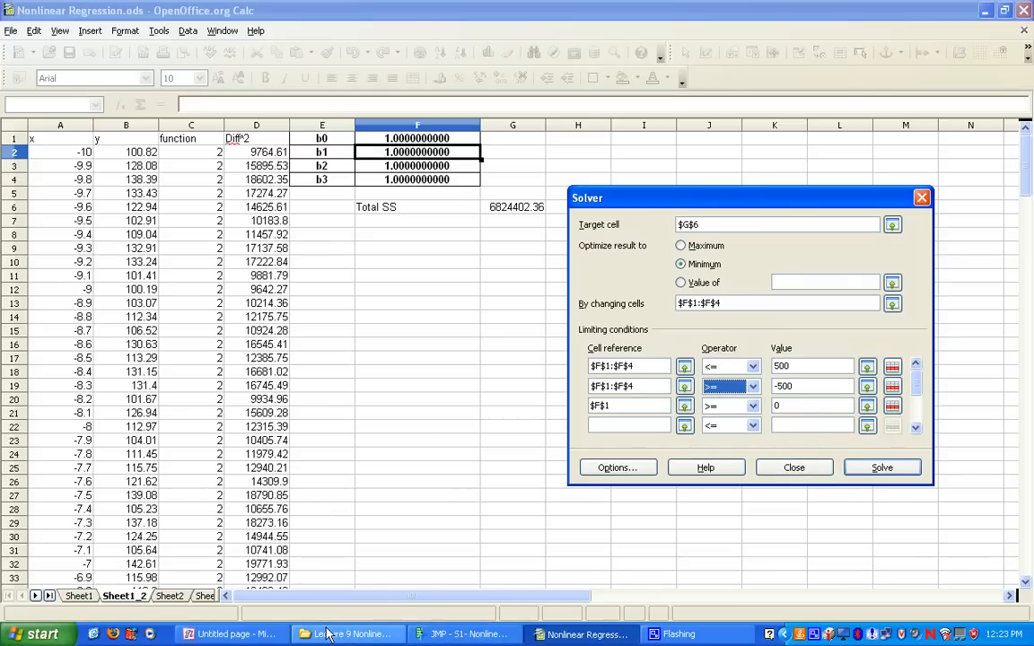
Step: Switch to the blank OneNote page and handwrite the model b0 + b1 / (1 + e^(b2 + b3 x)), followed by an arrow
left_click(234, 635)
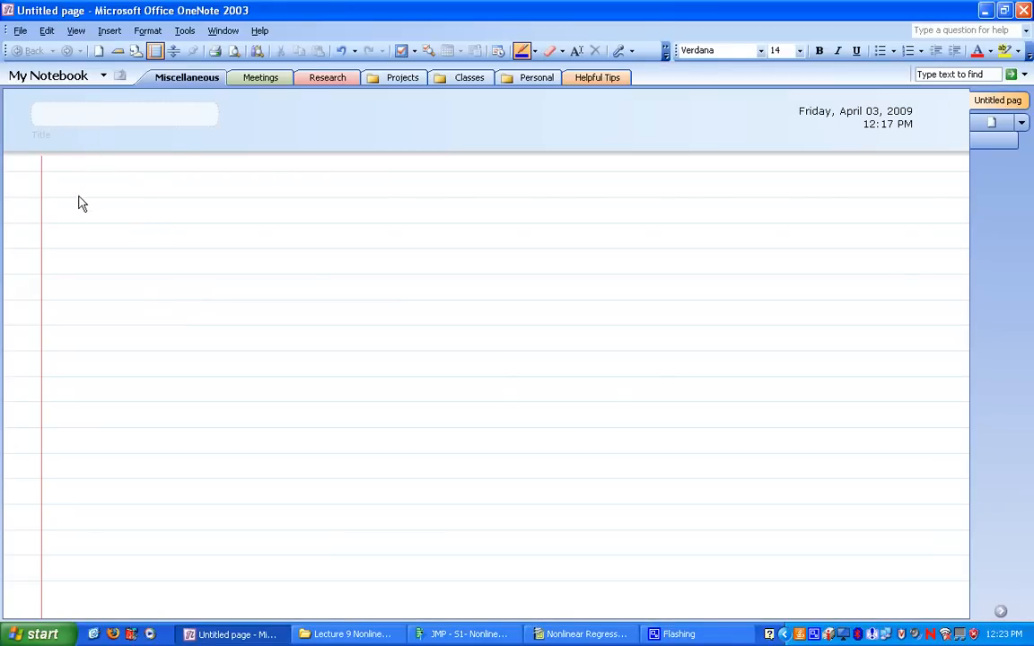
mouse_move(72, 191)
left_mouse_down()
mouse_move(76, 224)
mouse_move(92, 231)
mouse_move(79, 244)
mouse_move(102, 238)
left_mouse_up()
left_click_drag(154, 213, 141, 226)
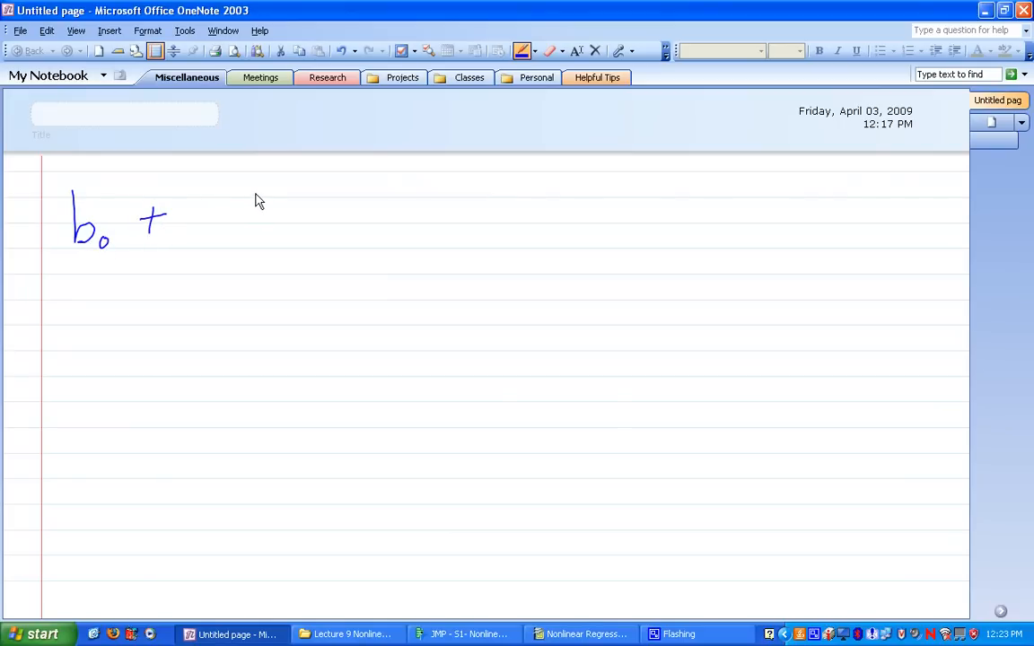
mouse_move(263, 192)
left_mouse_down()
mouse_move(270, 211)
mouse_move(287, 210)
left_mouse_up()
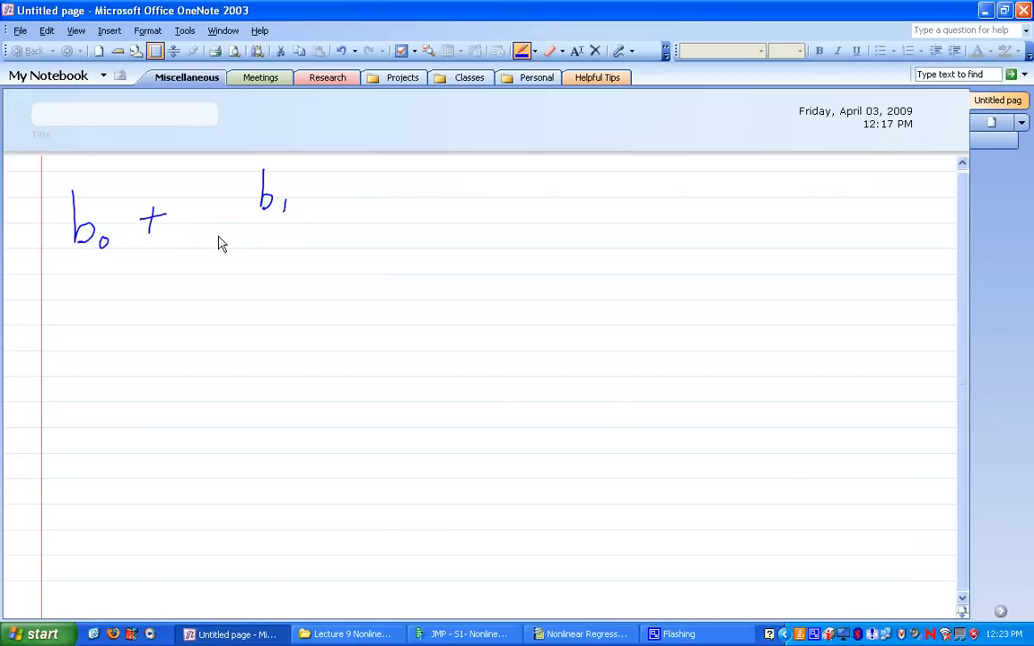
left_click_drag(205, 223, 349, 217)
mouse_move(218, 249)
left_mouse_down()
mouse_move(216, 289)
mouse_move(275, 265)
mouse_move(258, 280)
mouse_move(330, 274)
left_mouse_up()
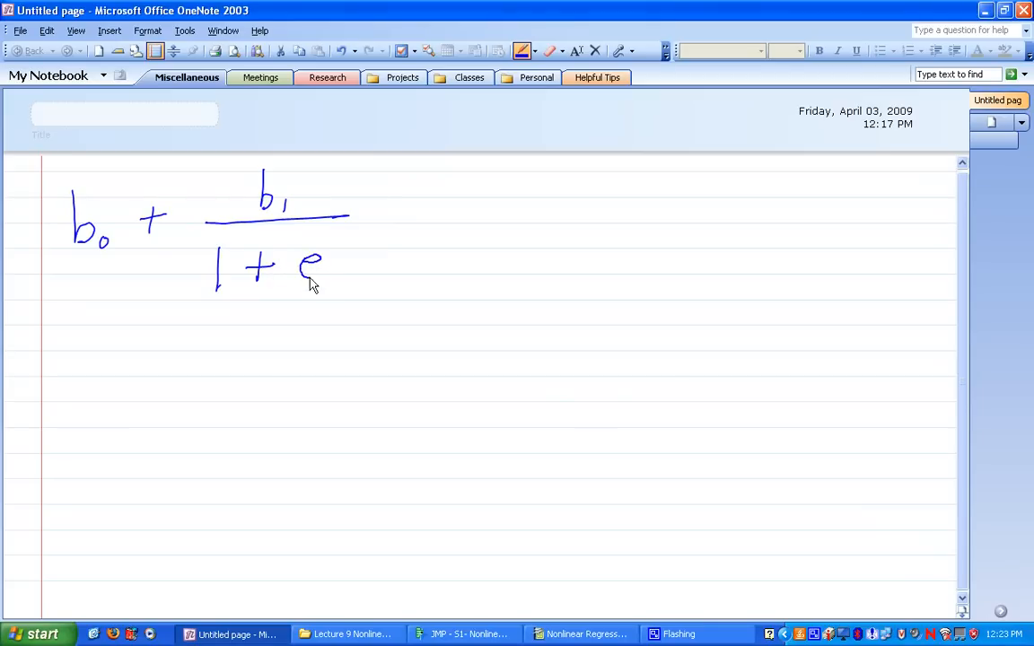
mouse_move(320, 232)
left_mouse_down()
mouse_move(316, 255)
mouse_move(355, 260)
mouse_move(386, 242)
mouse_move(404, 253)
mouse_move(411, 246)
mouse_move(418, 263)
left_mouse_up()
mouse_move(438, 235)
left_mouse_down()
mouse_move(447, 249)
mouse_move(455, 238)
mouse_move(440, 253)
mouse_move(469, 257)
mouse_move(589, 240)
mouse_move(576, 256)
left_mouse_up()
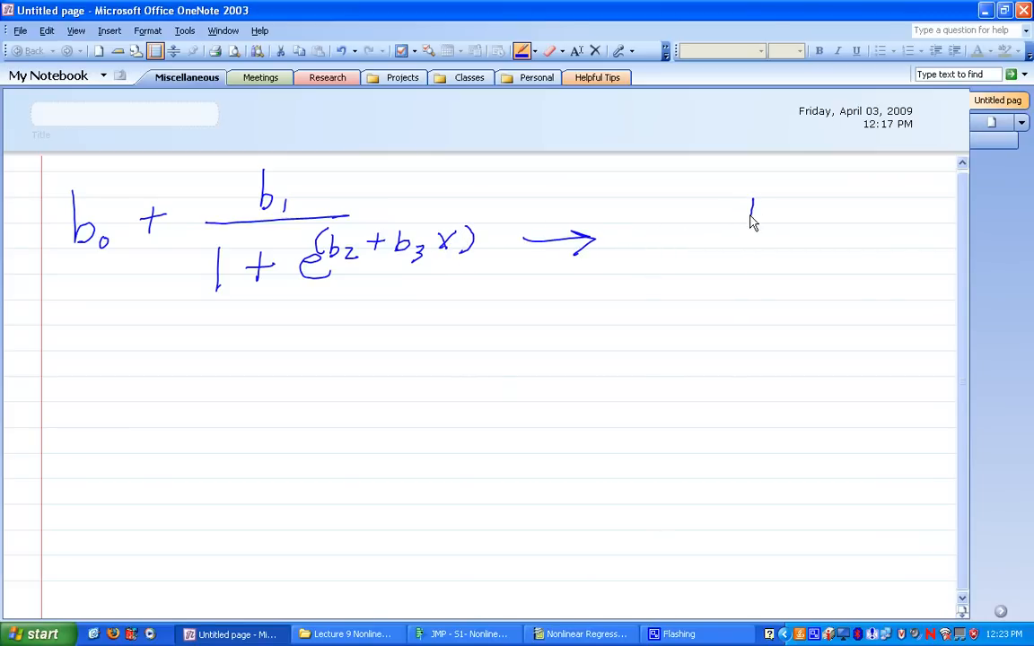
Step: Sketch a pair of axes beside the arrow with an S-shaped curve crossing through the origin
left_click_drag(752, 222, 729, 316)
left_click_drag(618, 256, 825, 257)
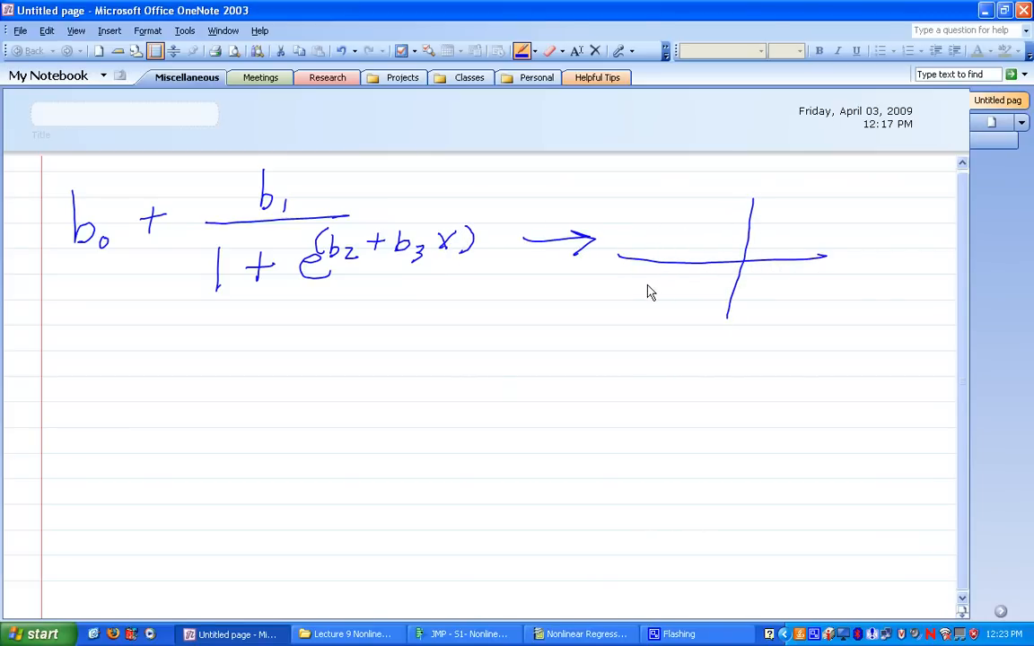
mouse_move(619, 293)
left_mouse_down()
mouse_move(671, 295)
mouse_move(775, 239)
mouse_move(860, 220)
left_mouse_up()
Step: Sketch a second, larger pair of axes below with an S-curve raised above the horizontal axis and two upward arrows marking the shift
left_click_drag(686, 351, 676, 523)
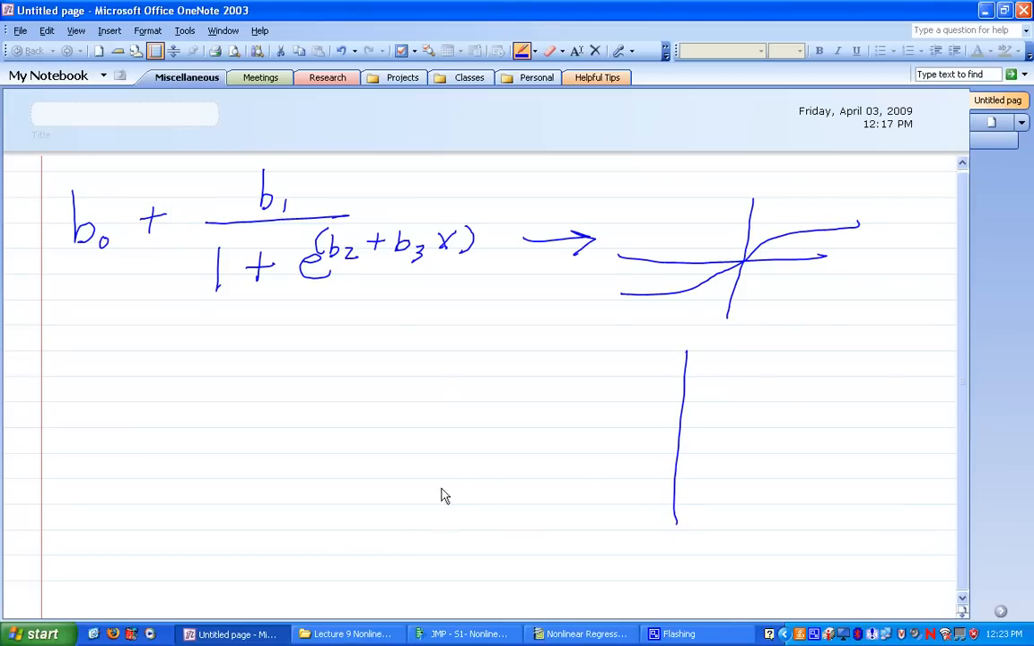
left_click_drag(496, 479, 853, 474)
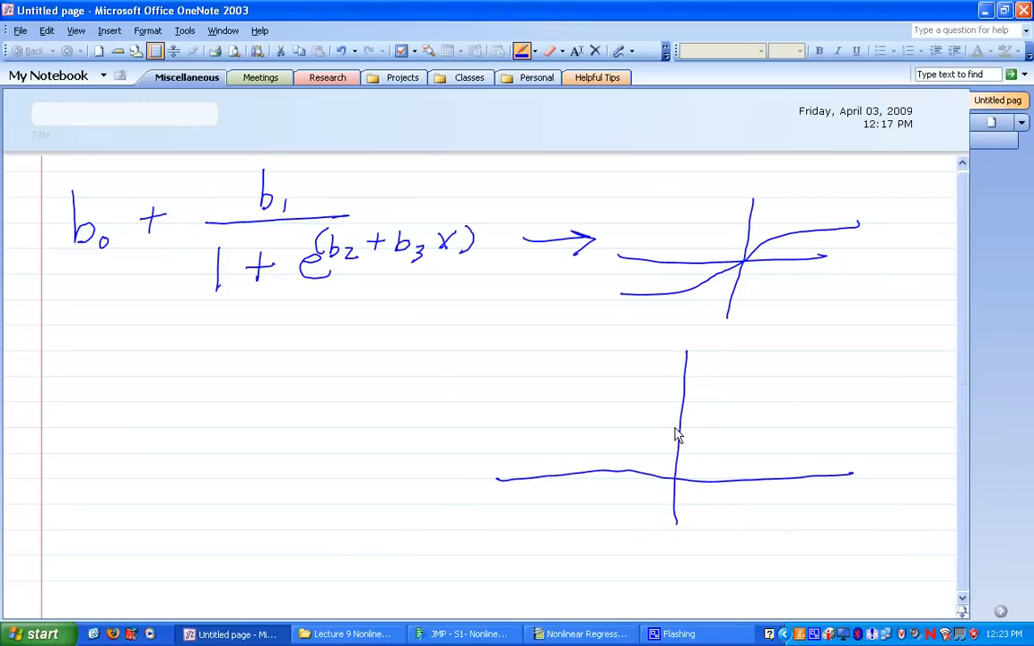
mouse_move(558, 443)
left_mouse_down()
mouse_move(631, 420)
mouse_move(696, 366)
mouse_move(813, 339)
left_mouse_up()
mouse_move(599, 470)
left_mouse_down()
mouse_move(599, 446)
mouse_move(612, 458)
left_mouse_up()
mouse_move(737, 474)
left_mouse_down()
mouse_move(742, 388)
mouse_move(757, 410)
left_mouse_up()
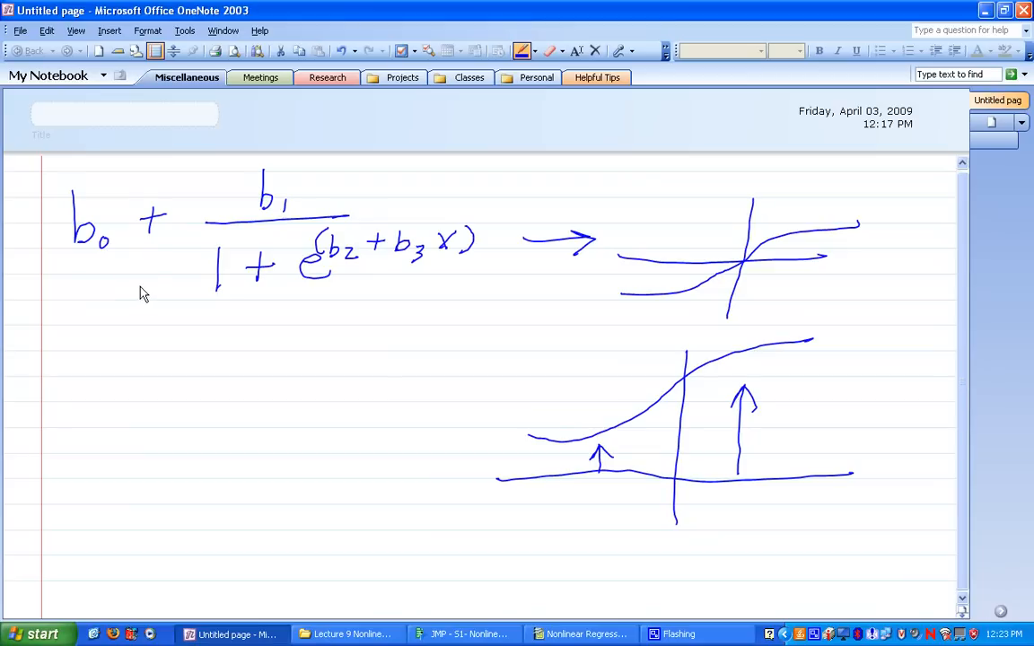
Step: Annotate b0 with an arrow to "> 0" and circle b1 together with the exponent b2 + b3 x
mouse_move(103, 260)
left_mouse_down()
mouse_move(191, 350)
mouse_move(203, 341)
left_mouse_up()
mouse_move(241, 317)
left_mouse_down()
mouse_move(229, 339)
mouse_move(241, 318)
left_mouse_up()
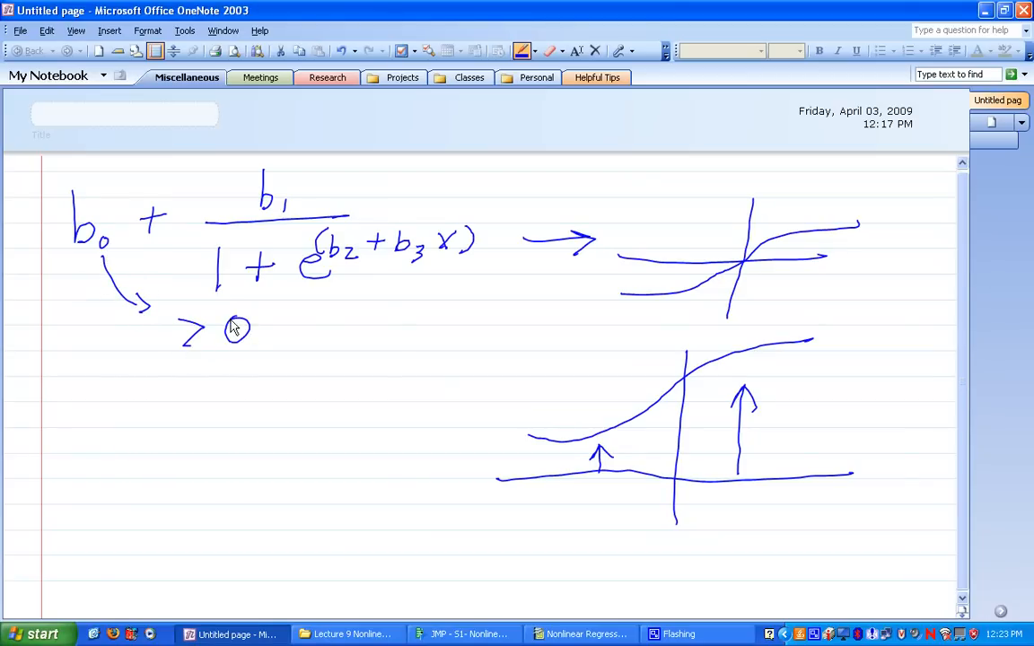
mouse_move(332, 191)
left_mouse_down()
mouse_move(269, 165)
mouse_move(248, 184)
mouse_move(303, 235)
mouse_move(354, 261)
mouse_move(469, 257)
mouse_move(453, 219)
mouse_move(362, 209)
mouse_move(301, 175)
left_mouse_up()
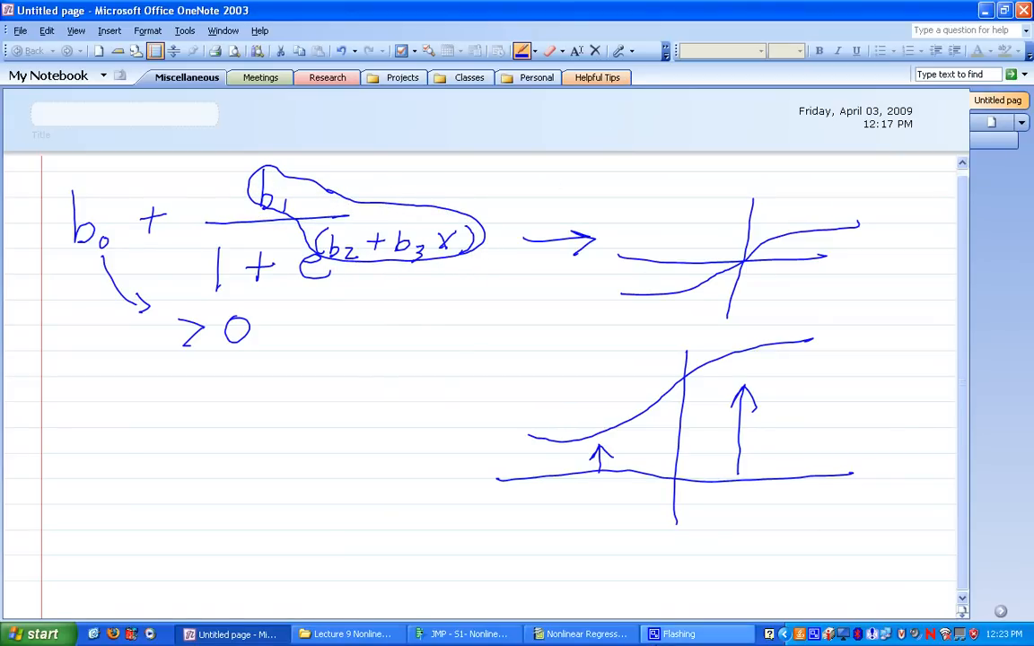
Step: Switch to Calc, run Solver with the set limiting conditions, check the SSE in JMP while it runs, and keep Solver's result
left_click(583, 633)
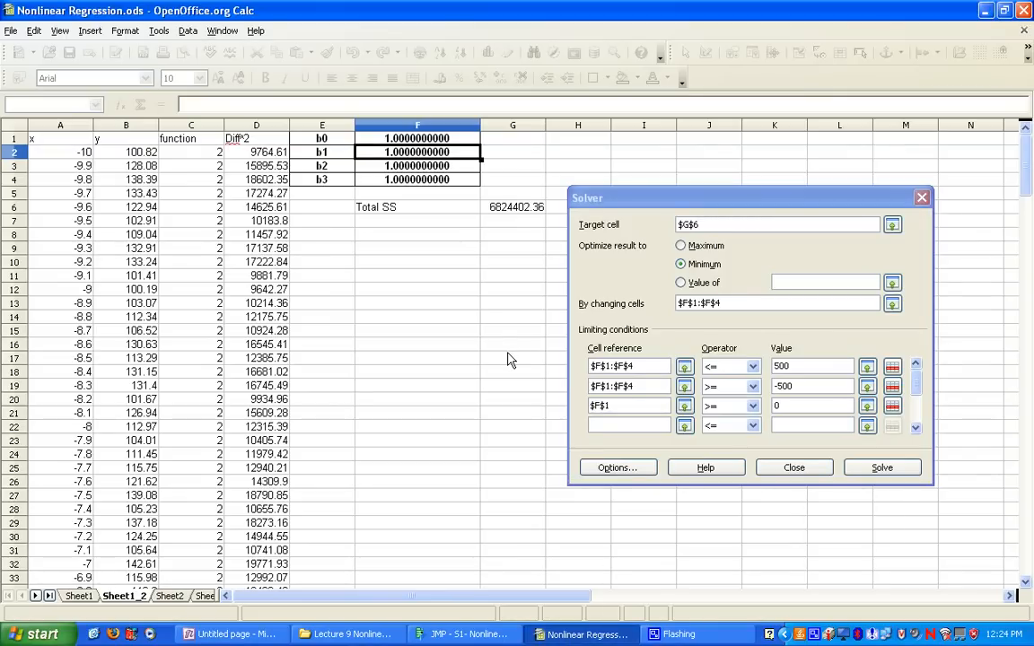
left_click(881, 469)
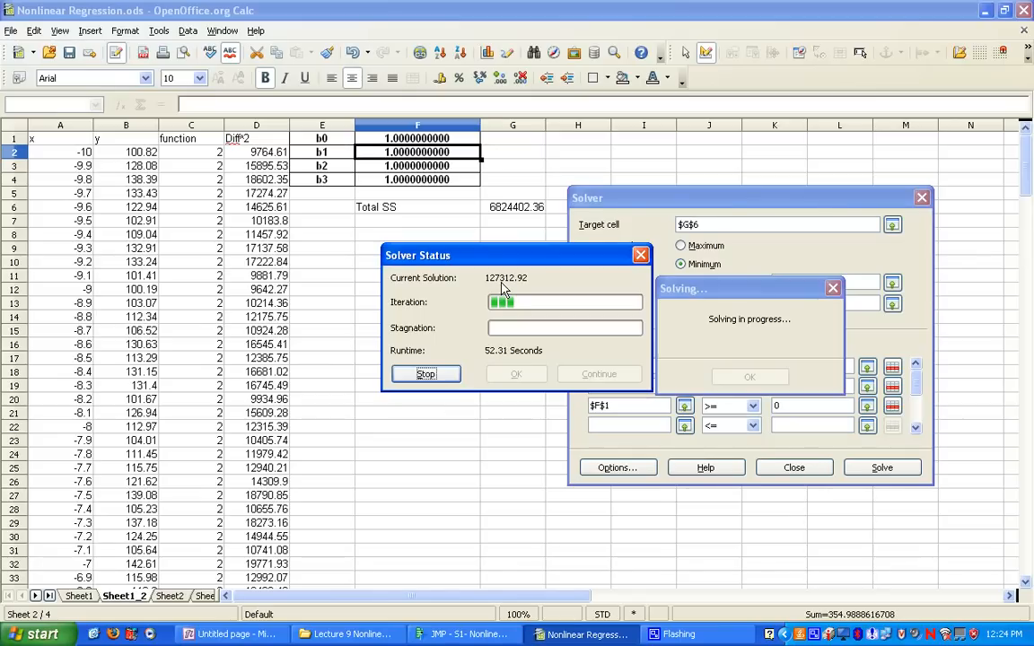
left_click(444, 634)
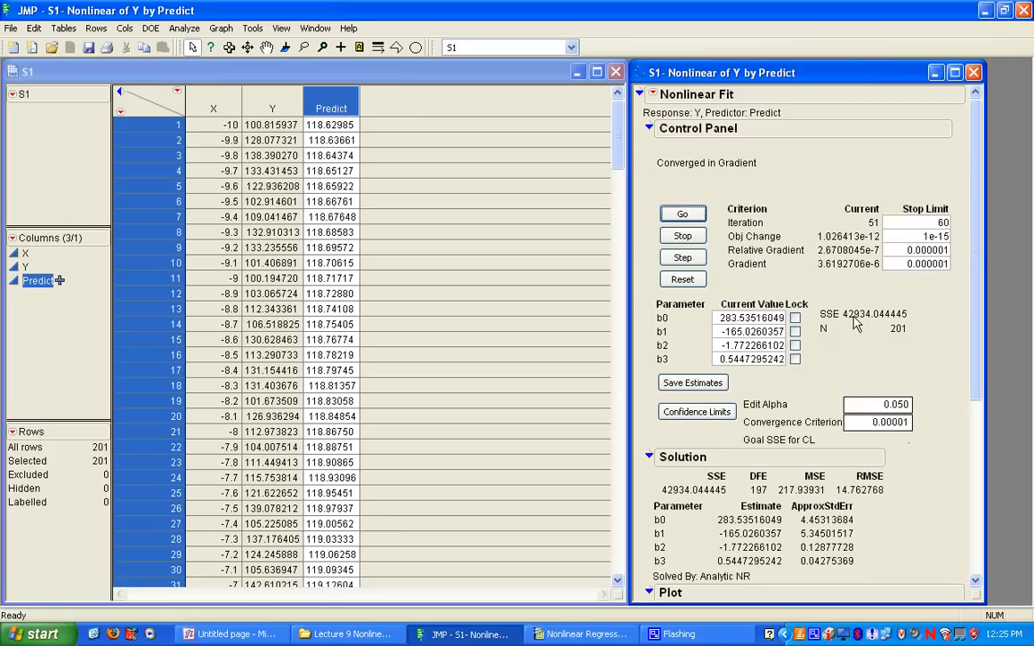
left_click(583, 633)
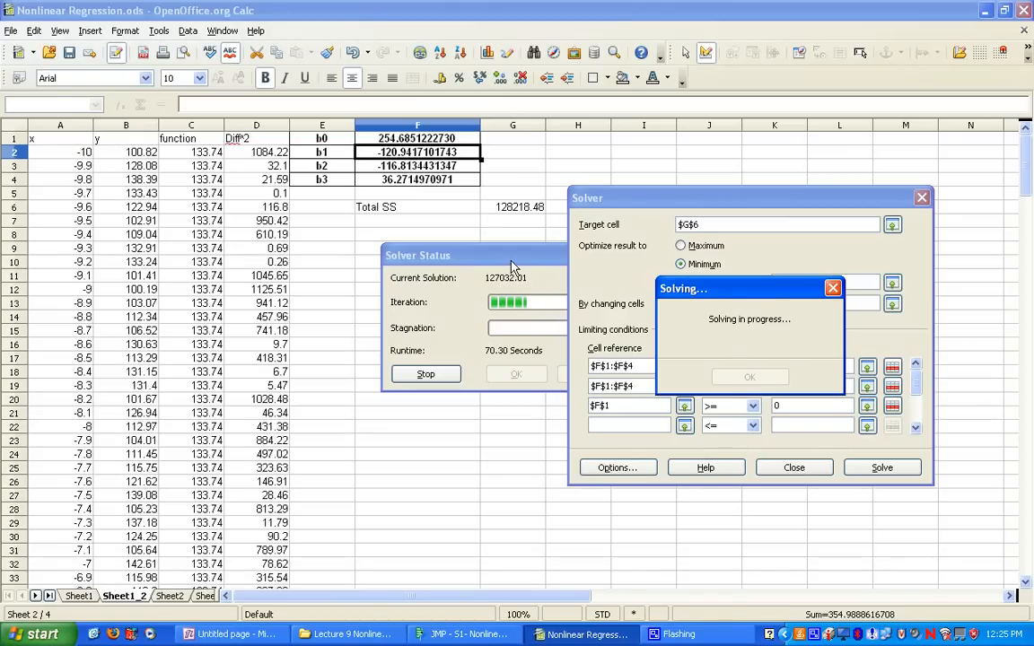
left_click_drag(512, 267, 471, 358)
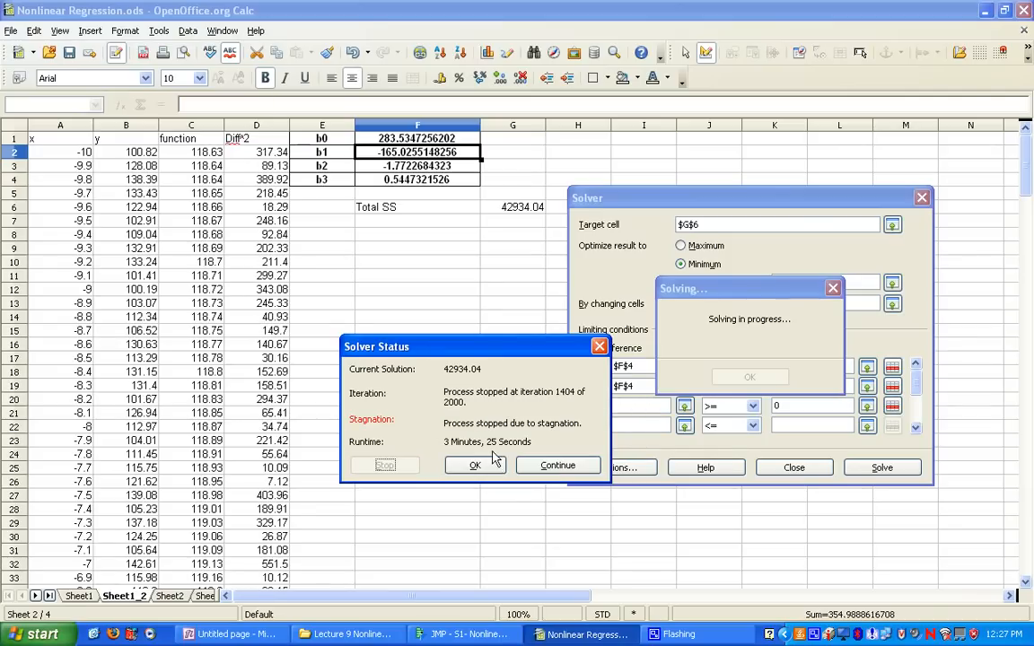
left_click(474, 465)
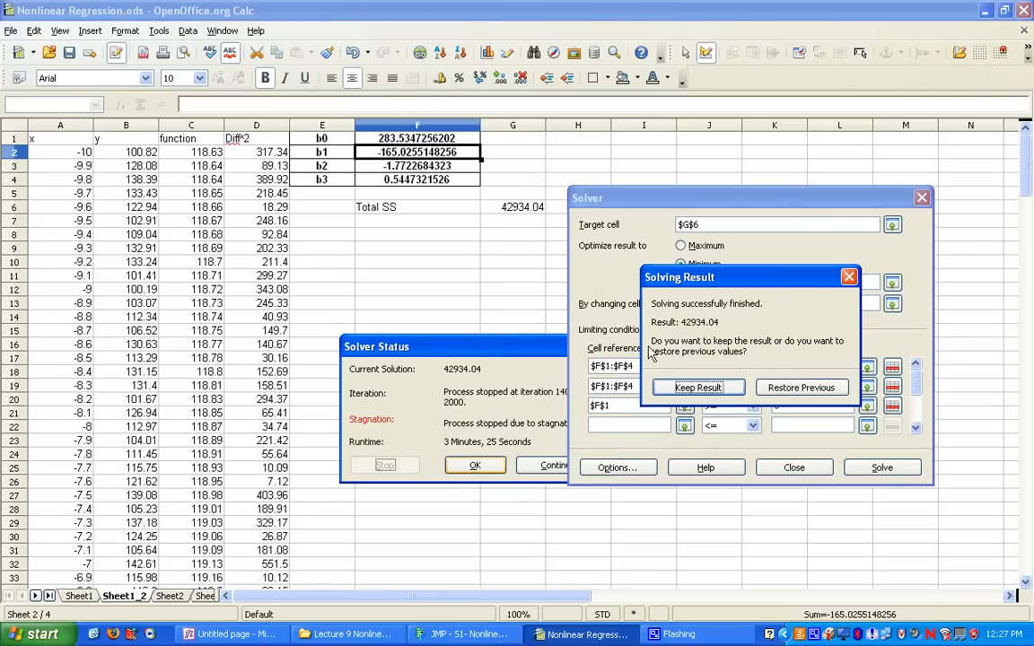
left_click(691, 386)
Step: Place a reduced JMP window beside the Calc sheet to compare the b0 to b3 estimates and SSE, and return to Calc
left_click(462, 634)
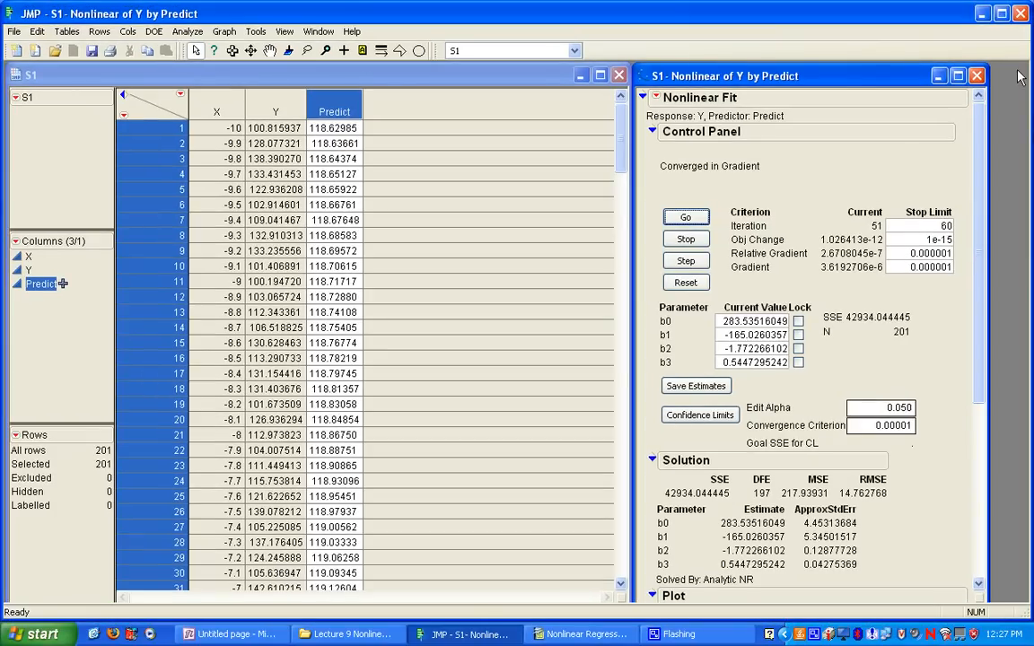
left_click(1005, 10)
left_click_drag(619, 25, 985, 81)
left_click_drag(766, 153, 252, 153)
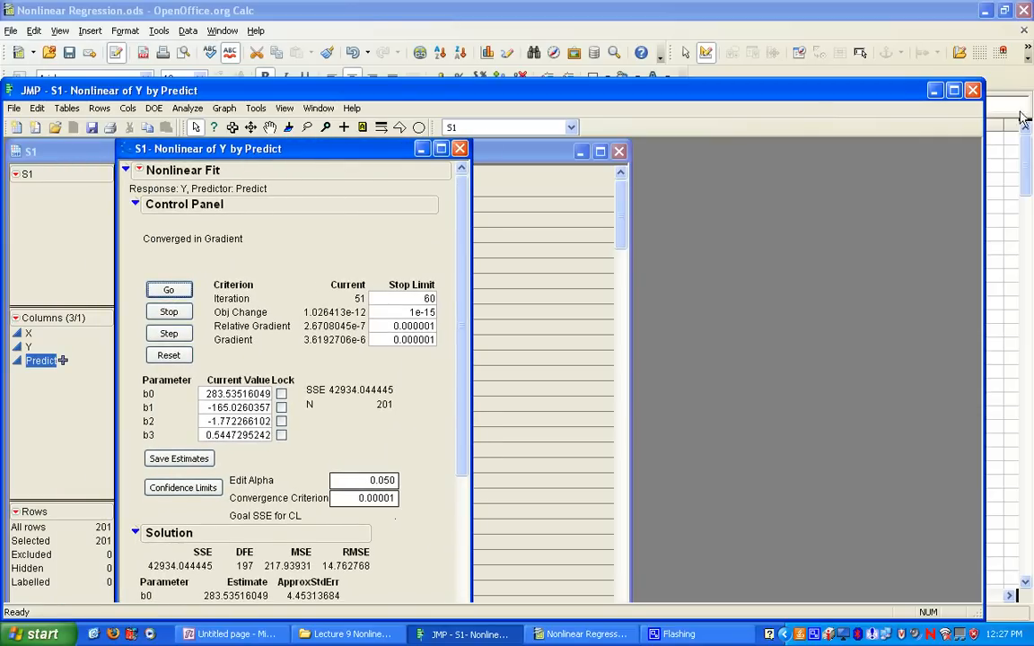
left_click_drag(982, 87, 492, 87)
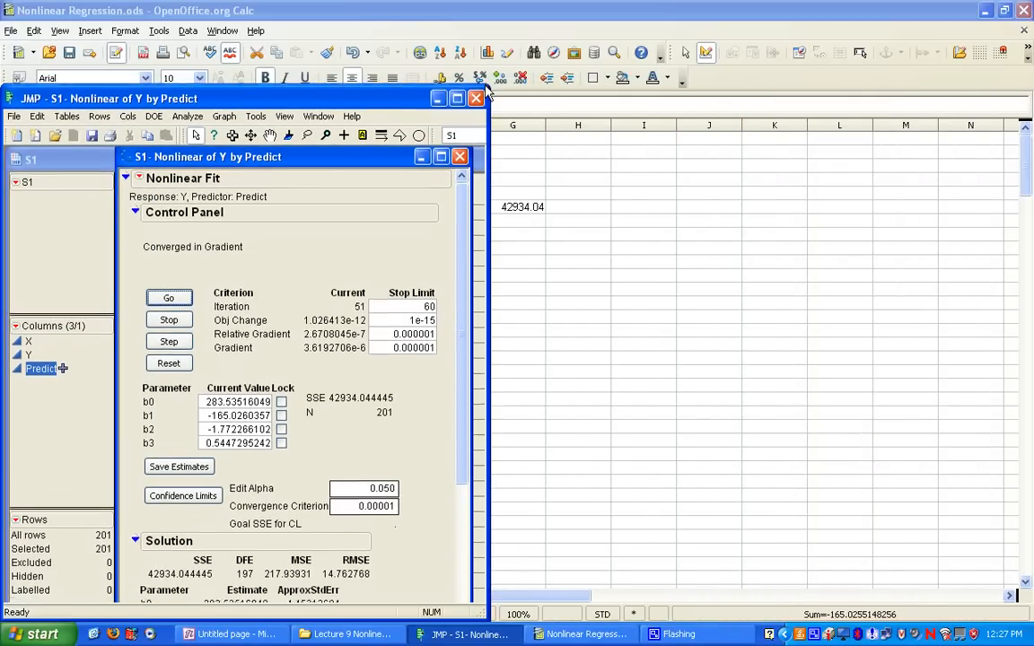
left_click_drag(328, 87, 802, 37)
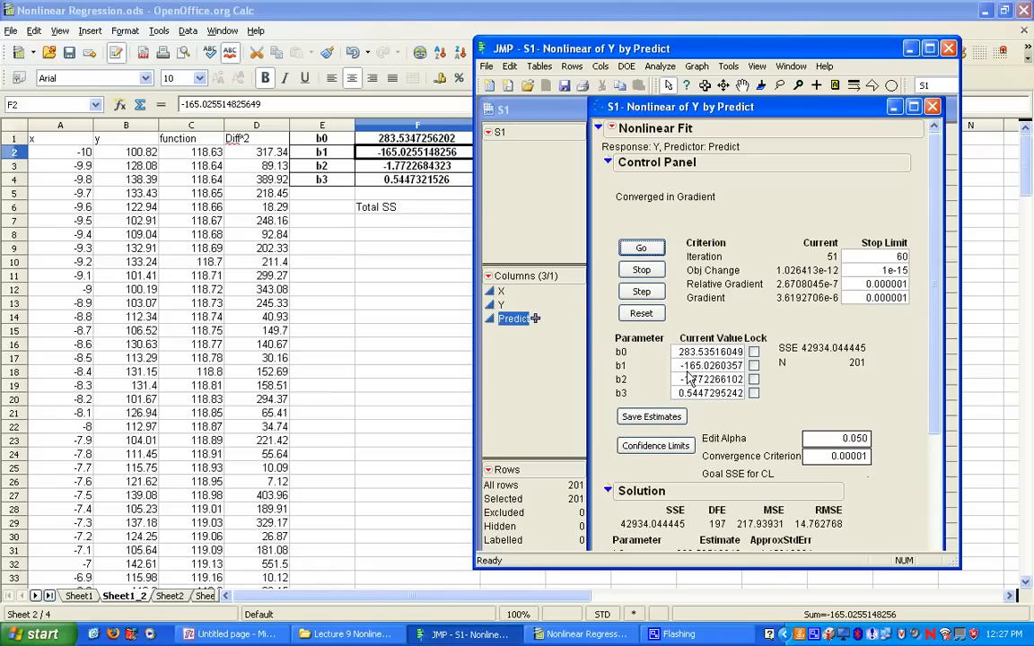
left_click_drag(651, 48, 761, 45)
left_click(477, 32)
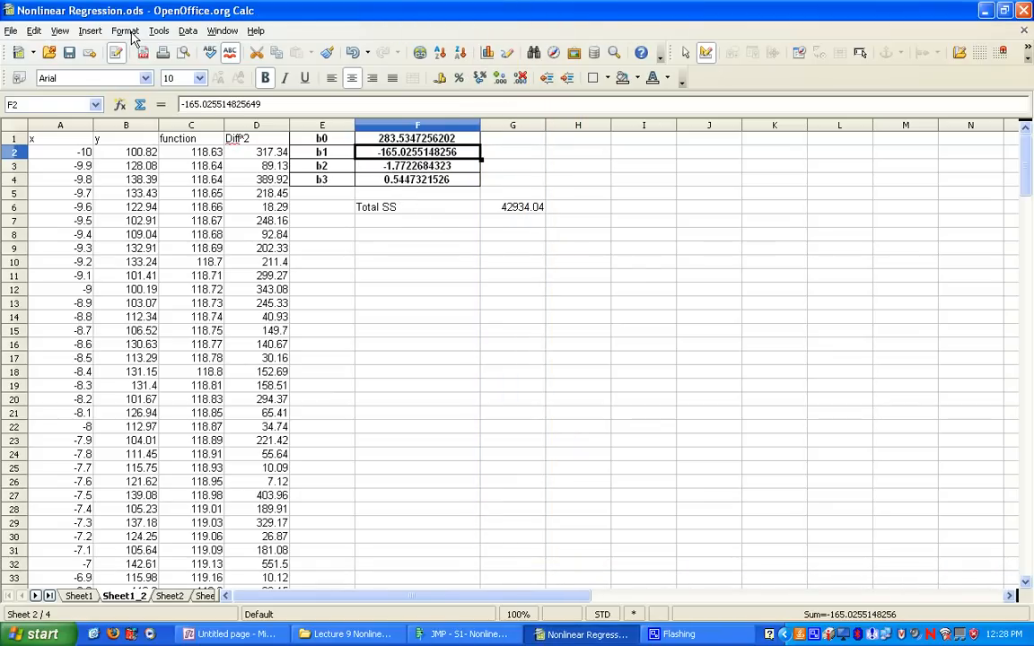